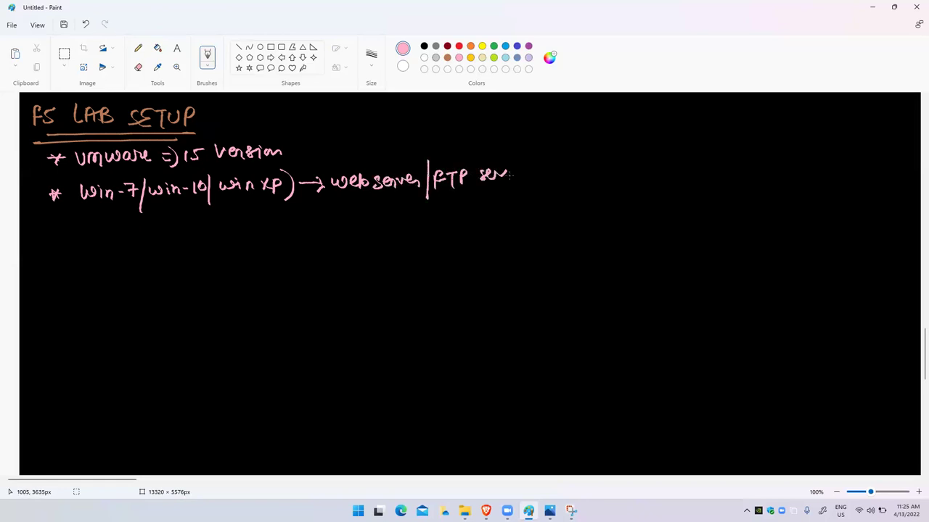
- Handwrite the bullet "Wireshark → Packet capture" beneath the Windows and web server line of the F5 lab list
{"action": "left_click_drag", "start_coordinate": [48, 233], "coordinate": [58, 241]}
{"action": "mouse_move", "coordinate": [58, 232]}
{"action": "left_mouse_down"}
{"action": "mouse_move", "coordinate": [48, 240]}
{"action": "mouse_move", "coordinate": [165, 243]}
{"action": "left_mouse_up"}
{"action": "mouse_move", "coordinate": [173, 228]}
{"action": "left_mouse_down"}
{"action": "mouse_move", "coordinate": [167, 235]}
{"action": "mouse_move", "coordinate": [177, 233]}
{"action": "left_mouse_up"}
{"action": "left_click_drag", "start_coordinate": [188, 234], "coordinate": [221, 232]}
{"action": "mouse_move", "coordinate": [209, 222]}
{"action": "left_mouse_down"}
{"action": "mouse_move", "coordinate": [212, 244]}
{"action": "mouse_move", "coordinate": [243, 231]}
{"action": "mouse_move", "coordinate": [339, 234]}
{"action": "mouse_move", "coordinate": [347, 225]}
{"action": "mouse_move", "coordinate": [360, 237]}
{"action": "mouse_move", "coordinate": [392, 226]}
{"action": "left_mouse_up"}
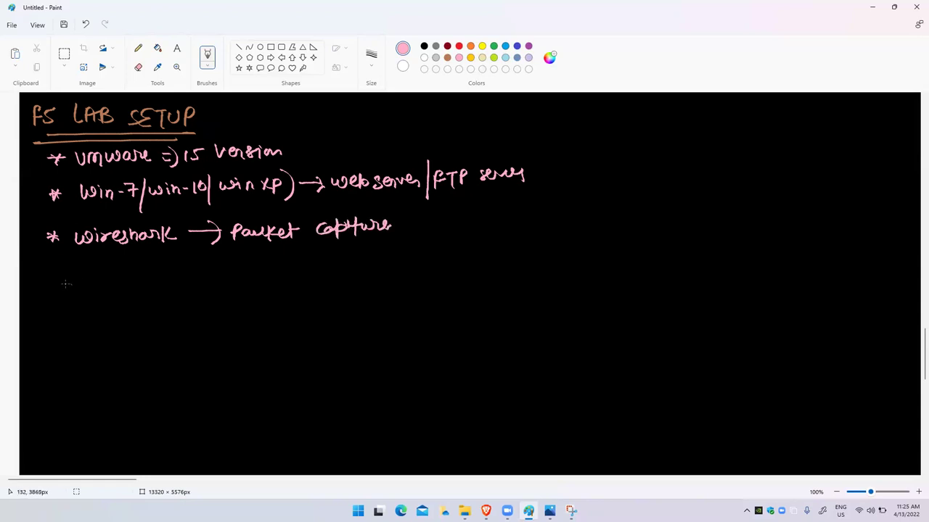
- Handwrite the bullet "F5 BOX vdisk file (OVF)" below the Wireshark line, underlining "vdisk" twice and "OVF" once
{"action": "left_click_drag", "start_coordinate": [51, 275], "coordinate": [48, 280]}
{"action": "mouse_move", "coordinate": [74, 275]}
{"action": "left_mouse_down"}
{"action": "mouse_move", "coordinate": [76, 285]}
{"action": "mouse_move", "coordinate": [124, 278]}
{"action": "left_mouse_up"}
{"action": "mouse_move", "coordinate": [133, 272]}
{"action": "left_mouse_down"}
{"action": "mouse_move", "coordinate": [128, 283]}
{"action": "mouse_move", "coordinate": [188, 269]}
{"action": "mouse_move", "coordinate": [214, 280]}
{"action": "left_mouse_up"}
{"action": "mouse_move", "coordinate": [225, 271]}
{"action": "left_mouse_down"}
{"action": "mouse_move", "coordinate": [215, 271]}
{"action": "mouse_move", "coordinate": [233, 278]}
{"action": "left_mouse_up"}
{"action": "left_click_drag", "start_coordinate": [236, 274], "coordinate": [247, 273]}
{"action": "left_click_drag", "start_coordinate": [161, 287], "coordinate": [220, 287]}
{"action": "left_click_drag", "start_coordinate": [164, 290], "coordinate": [217, 290]}
{"action": "mouse_move", "coordinate": [264, 263]}
{"action": "left_mouse_down"}
{"action": "mouse_move", "coordinate": [260, 289]}
{"action": "mouse_move", "coordinate": [274, 267]}
{"action": "mouse_move", "coordinate": [296, 265]}
{"action": "mouse_move", "coordinate": [305, 287]}
{"action": "left_mouse_up"}
{"action": "left_click_drag", "start_coordinate": [271, 284], "coordinate": [296, 285]}
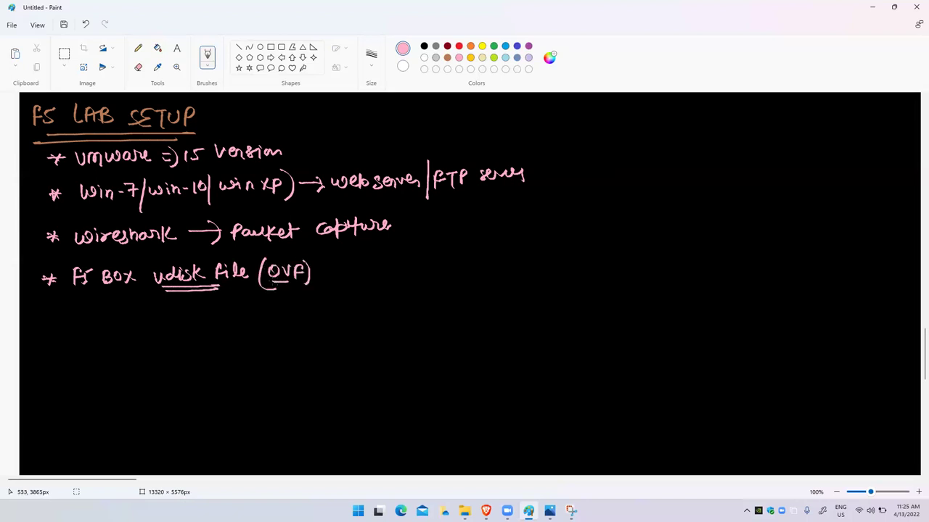
- Handwrite and underline the bullet "License Req (LTM module)" below the F5 box line, undoing the stray diagonal stroke
{"action": "left_click_drag", "start_coordinate": [48, 318], "coordinate": [47, 331]}
{"action": "left_click_drag", "start_coordinate": [42, 319], "coordinate": [52, 330]}
{"action": "left_click_drag", "start_coordinate": [39, 326], "coordinate": [78, 326]}
{"action": "left_click_drag", "start_coordinate": [88, 316], "coordinate": [97, 324]}
{"action": "mouse_move", "coordinate": [99, 317]}
{"action": "left_mouse_down"}
{"action": "mouse_move", "coordinate": [108, 325]}
{"action": "mouse_move", "coordinate": [180, 316]}
{"action": "mouse_move", "coordinate": [188, 330]}
{"action": "left_mouse_up"}
{"action": "left_click_drag", "start_coordinate": [85, 336], "coordinate": [149, 327]}
{"action": "mouse_move", "coordinate": [212, 305]}
{"action": "left_mouse_down"}
{"action": "mouse_move", "coordinate": [208, 333]}
{"action": "mouse_move", "coordinate": [245, 312]}
{"action": "left_mouse_up"}
{"action": "mouse_move", "coordinate": [238, 313]}
{"action": "left_mouse_down"}
{"action": "mouse_move", "coordinate": [236, 326]}
{"action": "mouse_move", "coordinate": [299, 324]}
{"action": "left_mouse_up"}
{"action": "left_click_drag", "start_coordinate": [303, 316], "coordinate": [316, 323]}
{"action": "mouse_move", "coordinate": [319, 319]}
{"action": "left_mouse_down"}
{"action": "mouse_move", "coordinate": [328, 314]}
{"action": "mouse_move", "coordinate": [327, 326]}
{"action": "left_mouse_up"}
{"action": "mouse_move", "coordinate": [238, 330]}
{"action": "left_mouse_down"}
{"action": "mouse_move", "coordinate": [298, 329]}
{"action": "mouse_move", "coordinate": [292, 335]}
{"action": "left_mouse_up"}
{"action": "left_click_drag", "start_coordinate": [180, 322], "coordinate": [111, 364]}
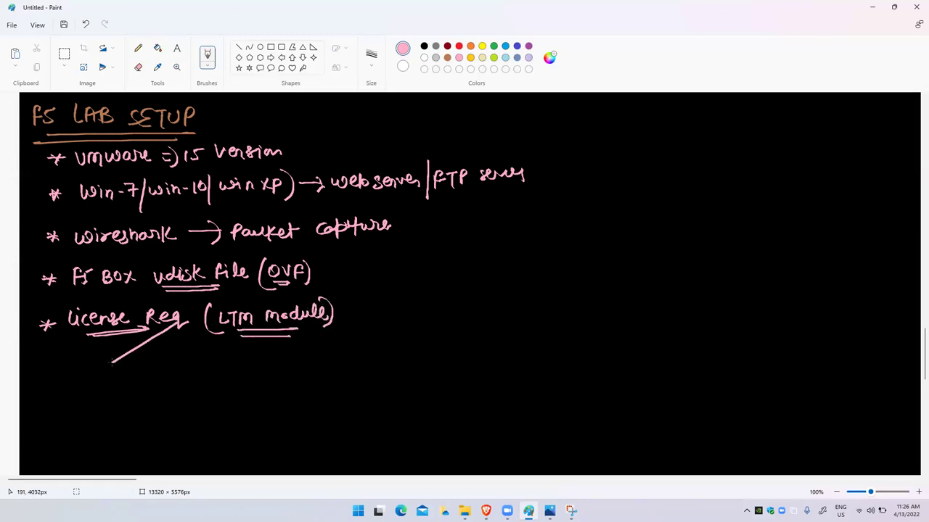
{"action": "key", "text": "ctrl+z"}
- Switch to Google Drive in the browser and open the F5 STUDY MATERIAL folder inside SOFTWARE CCNA CCNP
{"action": "mouse_move", "coordinate": [482, 500]}
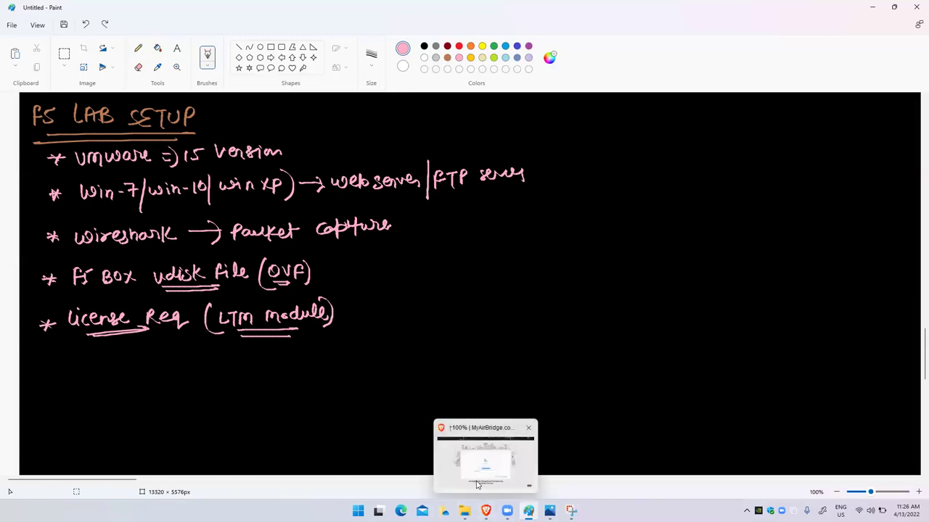
{"action": "left_click", "coordinate": [478, 483]}
{"action": "left_click", "coordinate": [27, 6]}
{"action": "left_click", "coordinate": [269, 75]}
{"action": "left_click", "coordinate": [293, 75]}
{"action": "double_click", "coordinate": [208, 286]}
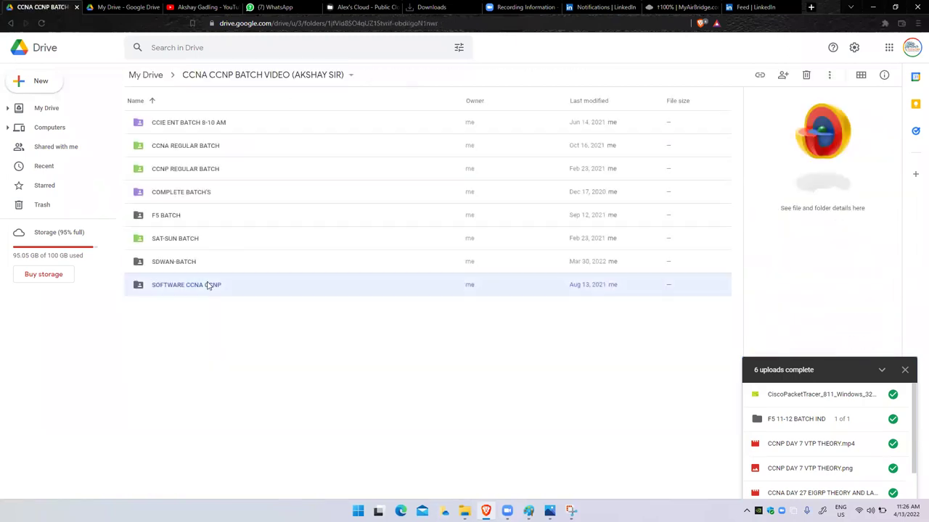
{"action": "double_click", "coordinate": [209, 169]}
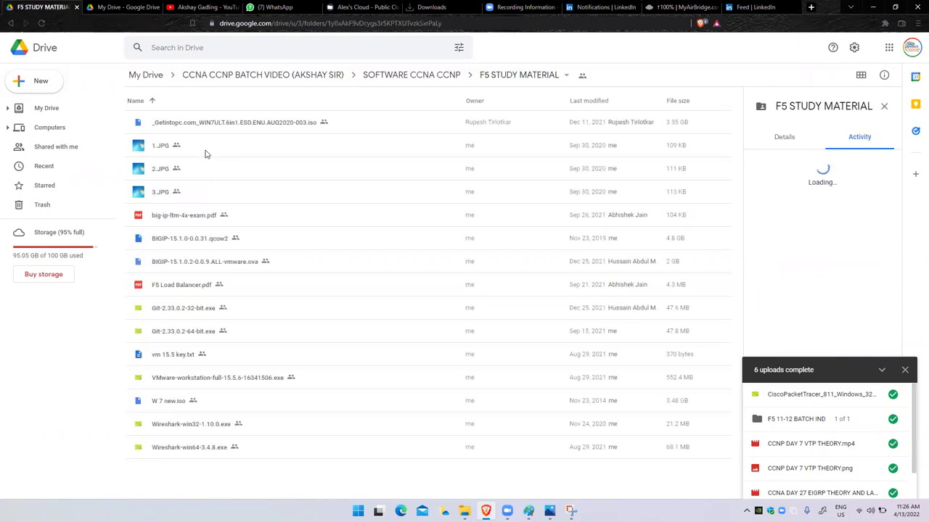
- Review the Windows 7 ISO, VMware Workstation, Wireshark and BIGIP-15.1.0.2 OVA files in the folder, then minimize the browser
{"action": "left_click", "coordinate": [222, 127]}
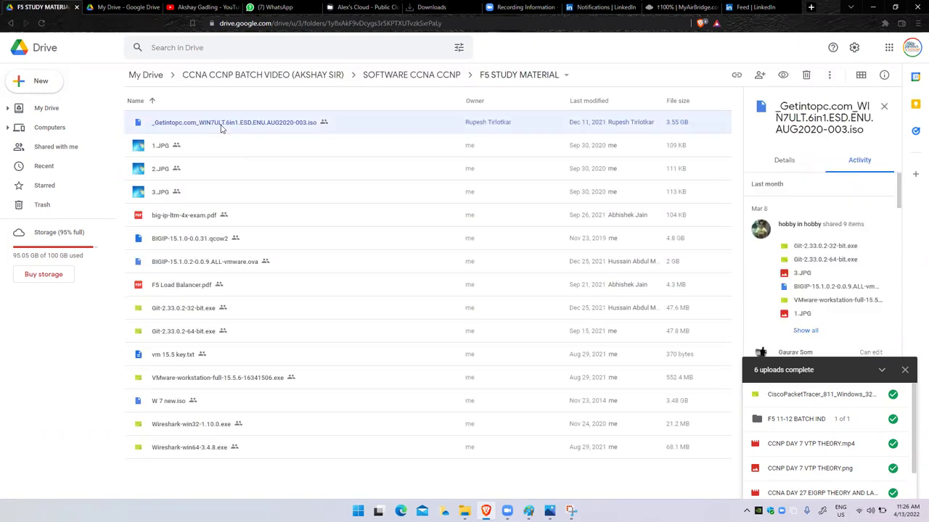
{"action": "left_click", "coordinate": [178, 388]}
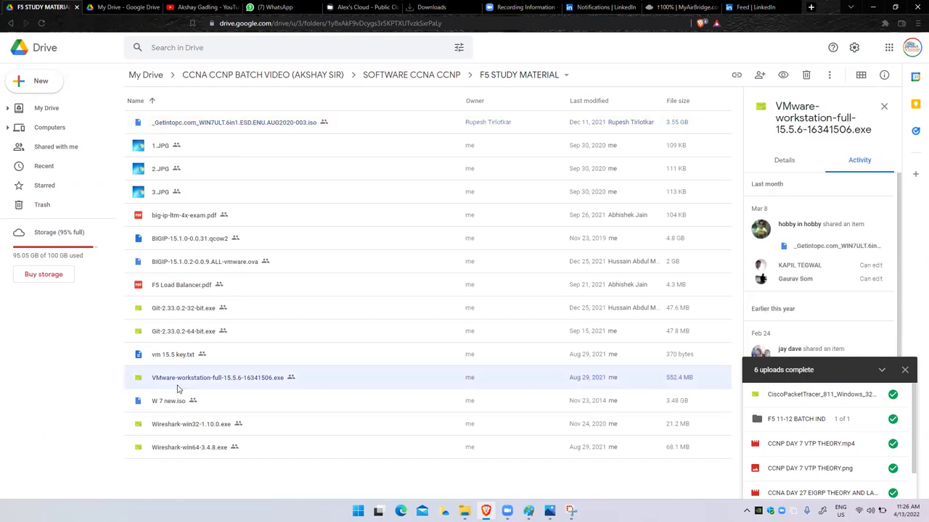
{"action": "left_click", "coordinate": [185, 428]}
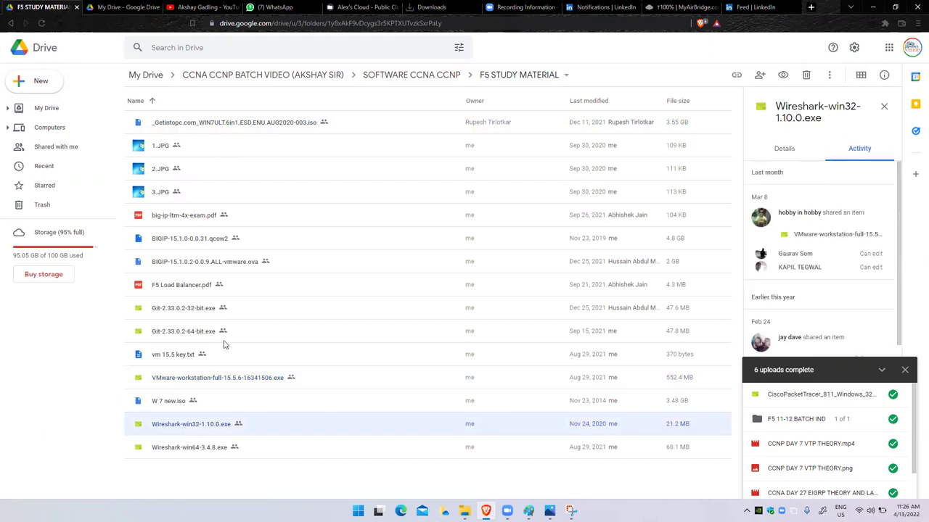
{"action": "left_click", "coordinate": [203, 268]}
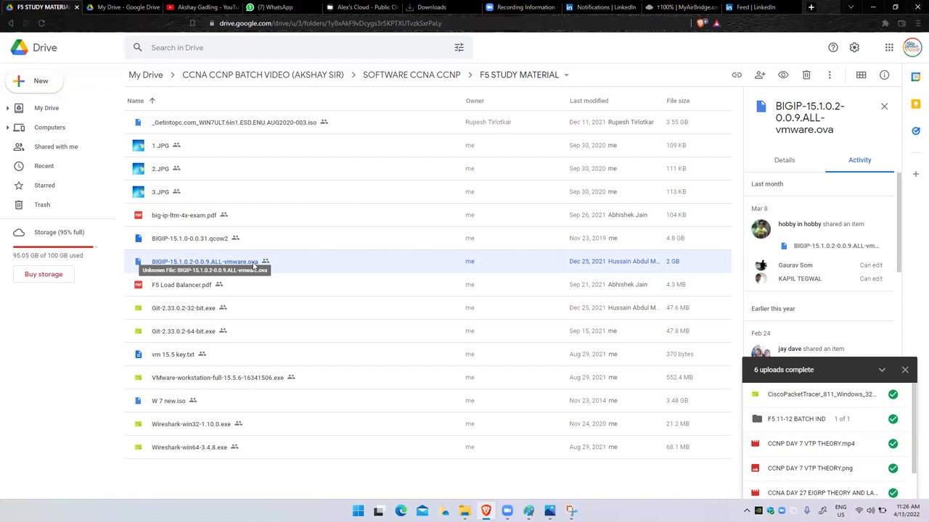
{"action": "left_click", "coordinate": [873, 6]}
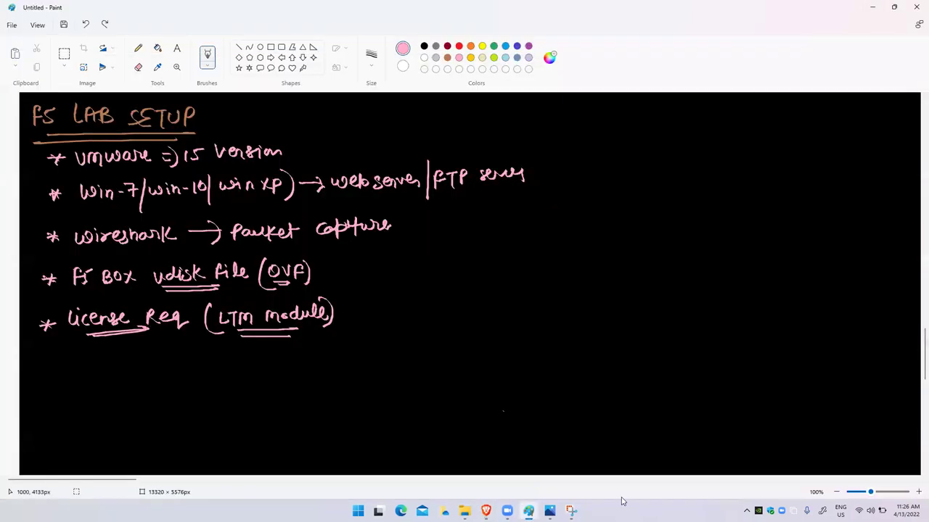
- Launch VMware Workstation from the desktop and collapse the F5 LAB folder in its library
{"action": "key", "text": "super+d"}
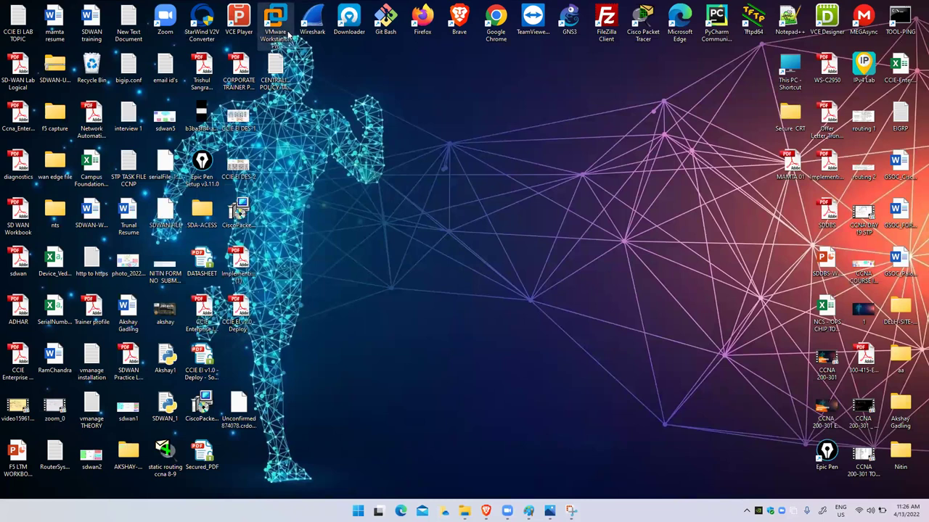
{"action": "left_click", "coordinate": [291, 38]}
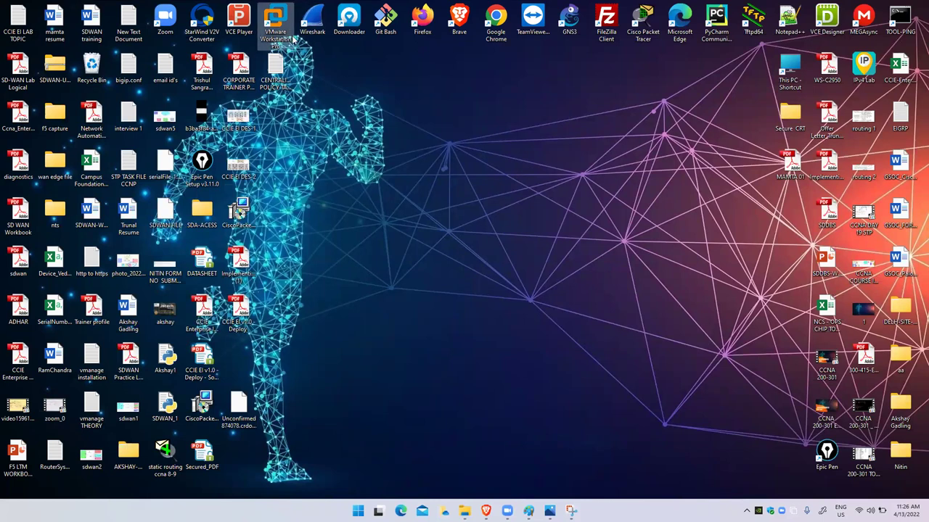
{"action": "left_click", "coordinate": [431, 130]}
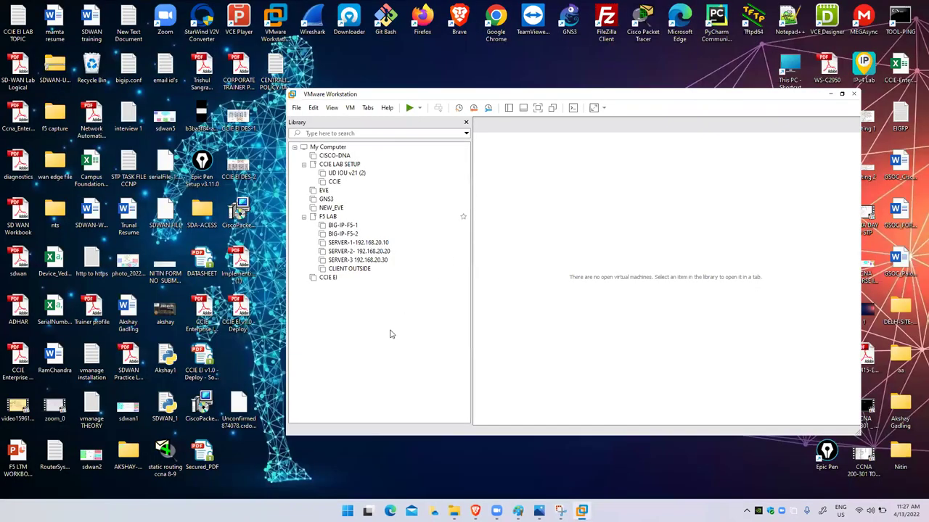
{"action": "left_click", "coordinate": [303, 216]}
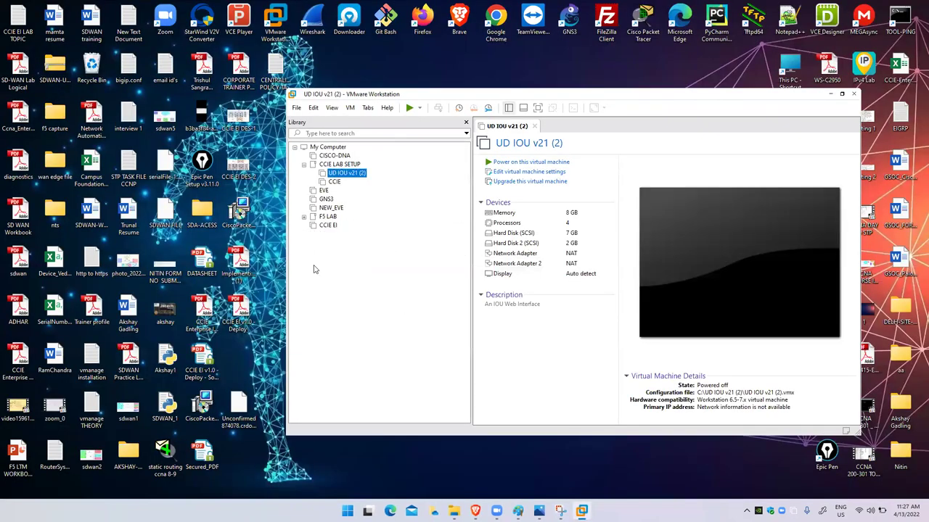
- Create a new folder named F5 BATCH 11-12 in the virtual machine library
{"action": "right_click", "coordinate": [315, 262]}
{"action": "left_click", "coordinate": [346, 277]}
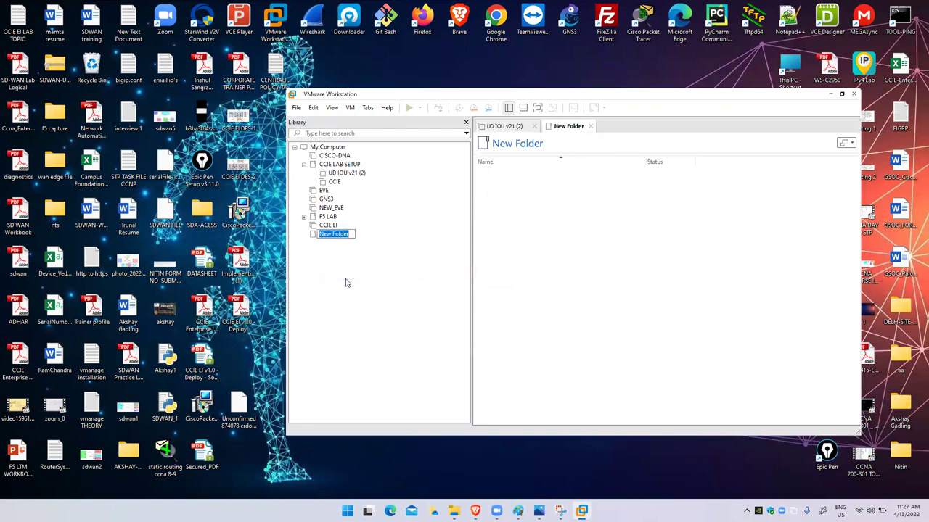
{"action": "type", "text": "f5 BATCH 11-12"}
{"action": "key", "text": "Return"}
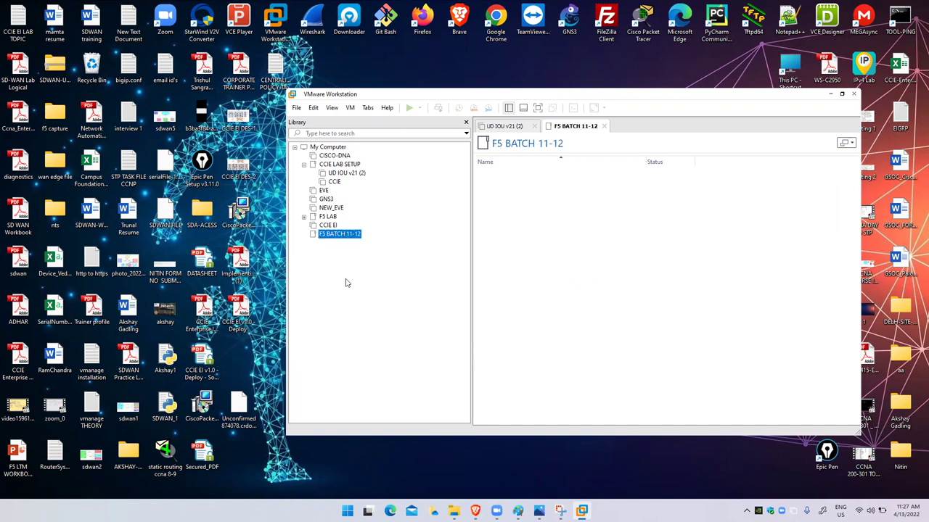
- Start opening a virtual machine file and browse to SONG PDF > CISCO on the DATA (D:) drive
{"action": "right_click", "coordinate": [346, 283]}
{"action": "left_click", "coordinate": [360, 304]}
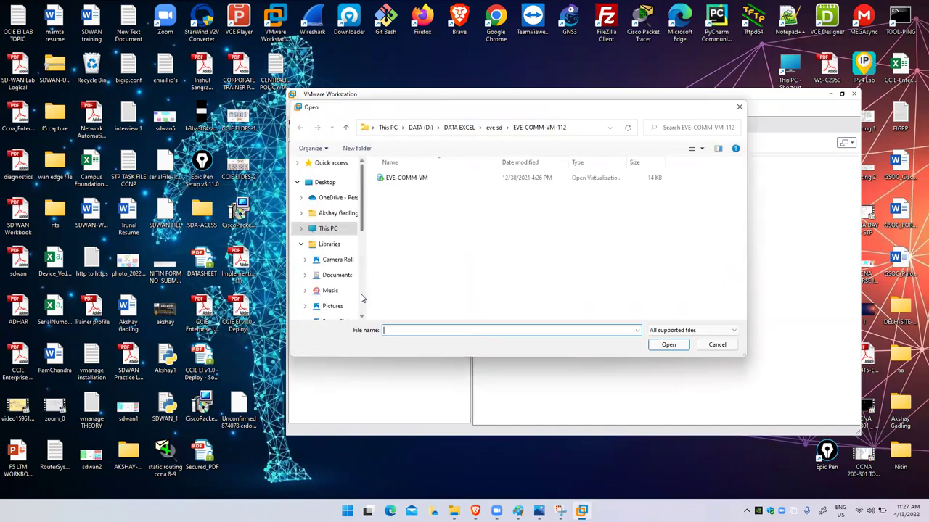
{"action": "left_click", "coordinate": [356, 230]}
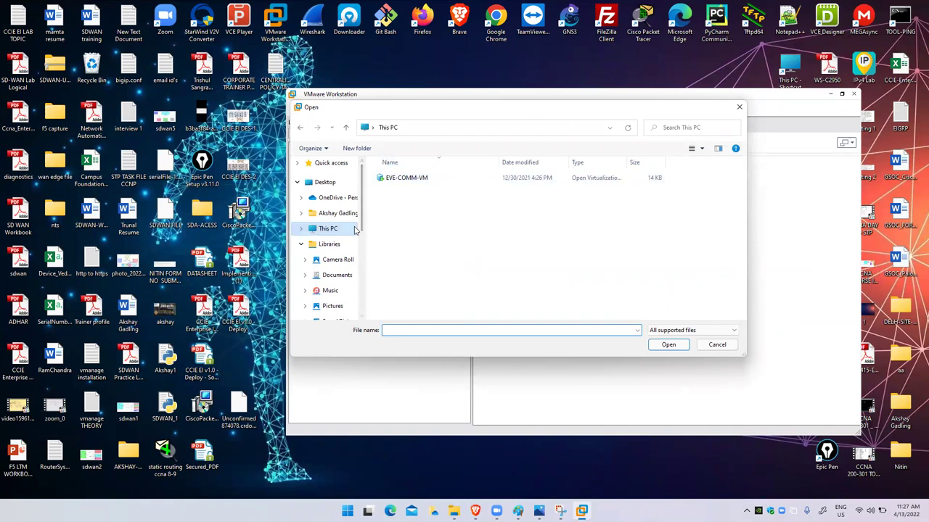
{"action": "double_click", "coordinate": [540, 254]}
{"action": "scroll", "coordinate": [478, 291], "scroll_direction": "down", "scroll_amount": 3}
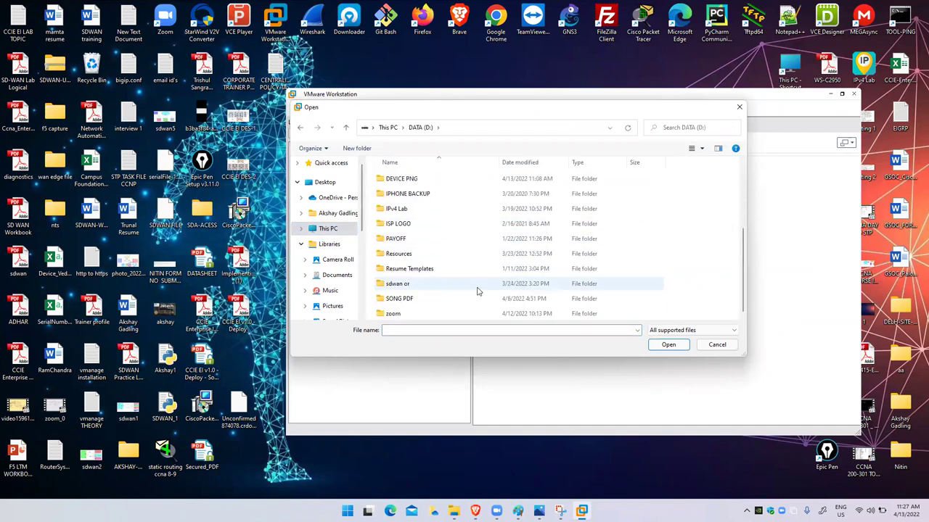
{"action": "double_click", "coordinate": [408, 298]}
{"action": "double_click", "coordinate": [410, 182]}
- Find the F5 LTM folder within CISCO and open its F5 LAB SETUP FILE subfolder
{"action": "left_click", "coordinate": [403, 283]}
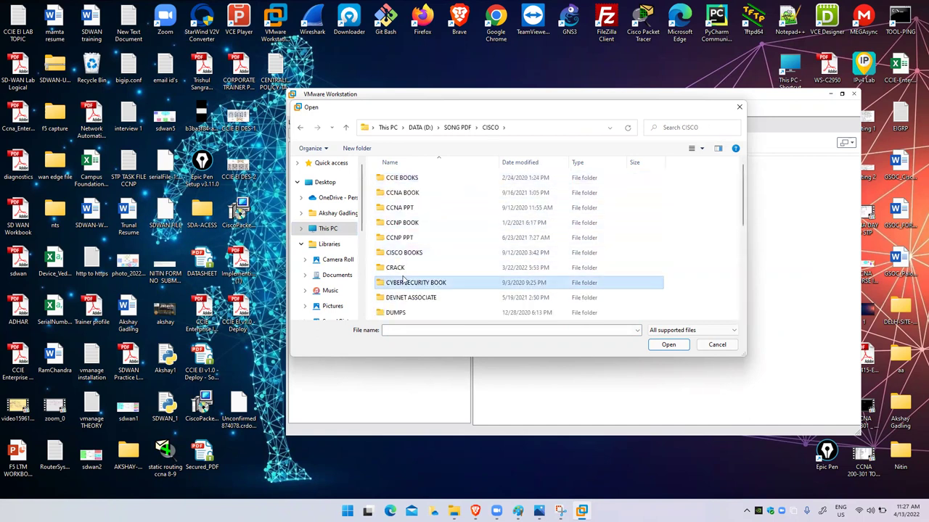
{"action": "scroll", "coordinate": [403, 282], "scroll_direction": "down", "scroll_amount": 4}
{"action": "left_click", "coordinate": [407, 191]}
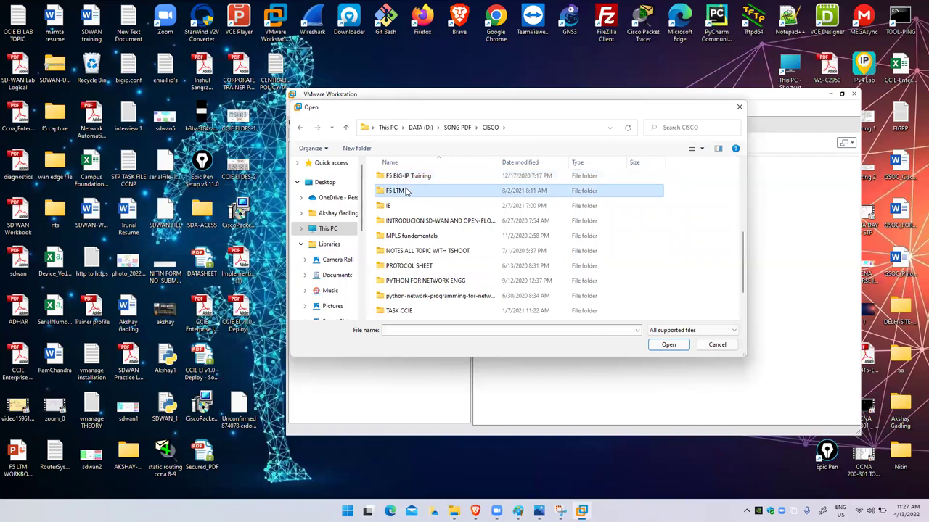
{"action": "double_click", "coordinate": [406, 191]}
{"action": "double_click", "coordinate": [406, 191]}
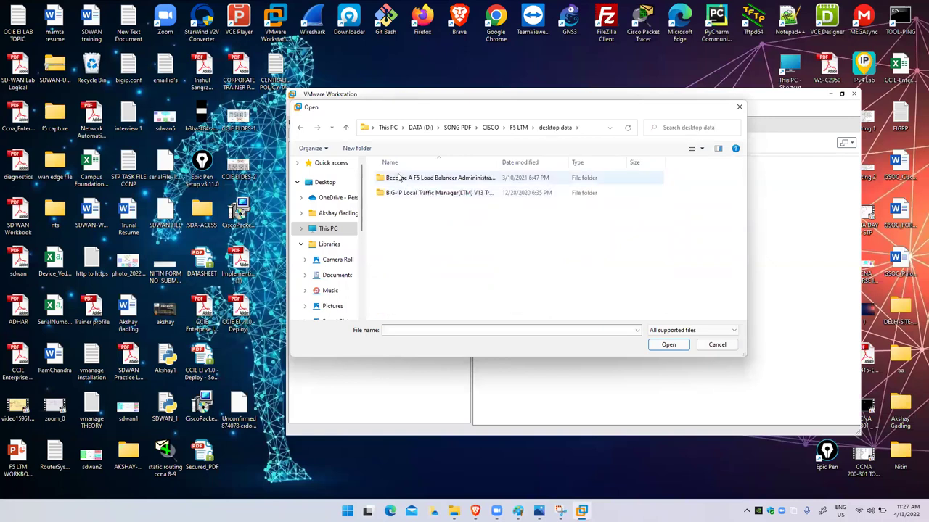
{"action": "left_click", "coordinate": [302, 128]}
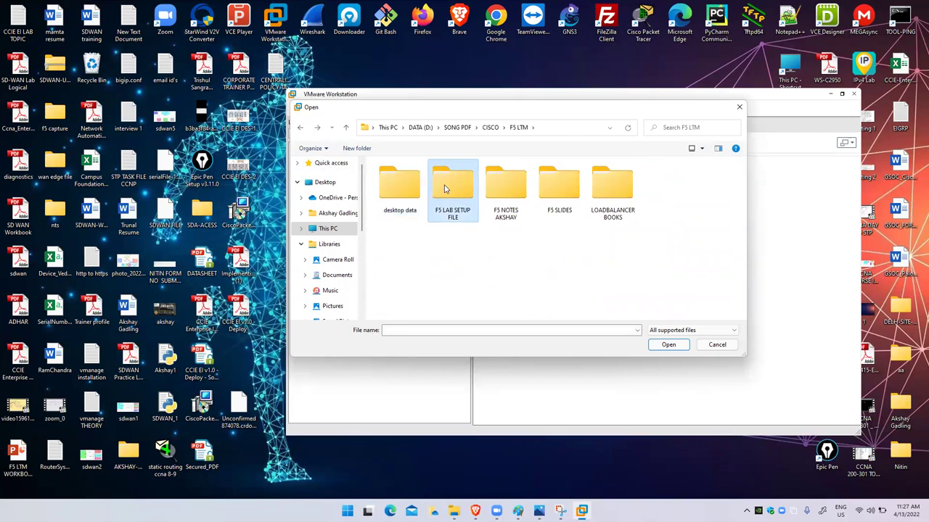
{"action": "double_click", "coordinate": [452, 187]}
- Open the BIGIP-15.1.0.2-0.0.9.ALL-vmware package for import and accept its end user license agreement
{"action": "left_click", "coordinate": [438, 197]}
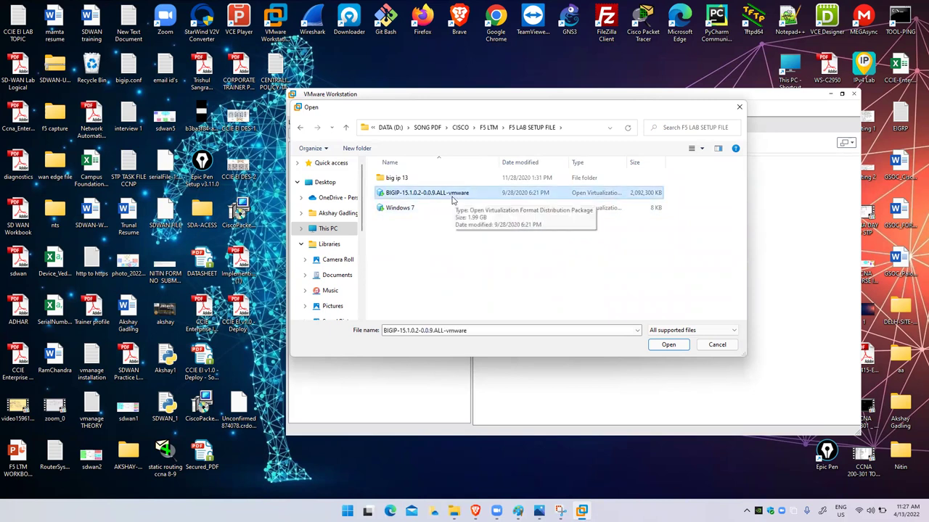
{"action": "left_click_drag", "start_coordinate": [629, 162], "coordinate": [702, 166]}
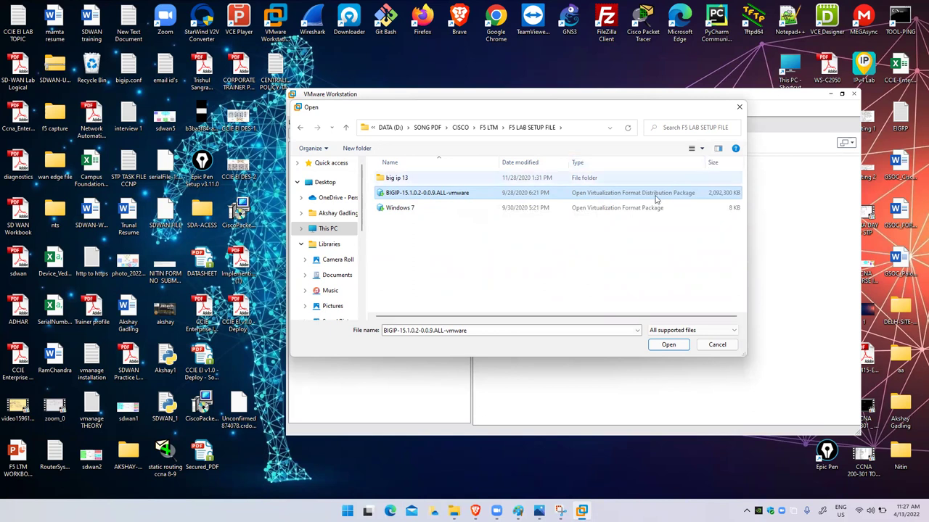
{"action": "double_click", "coordinate": [599, 195]}
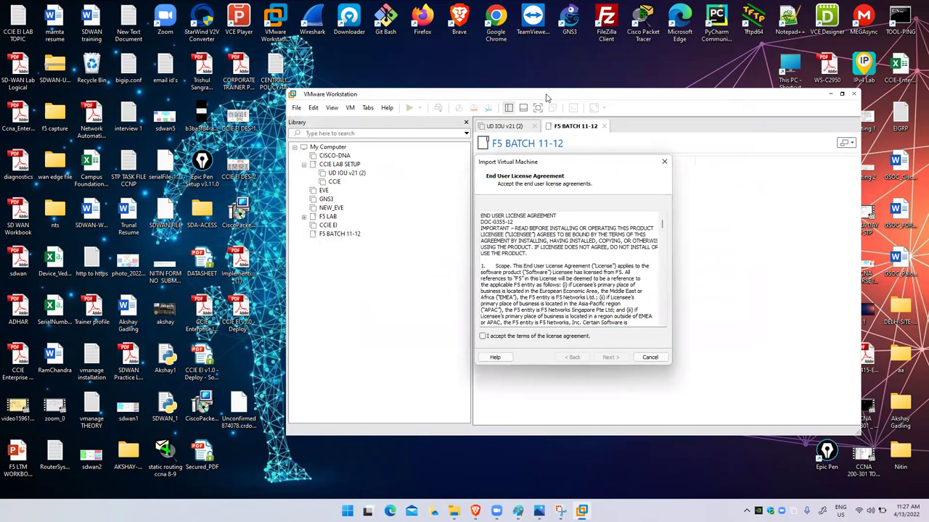
{"action": "left_click", "coordinate": [541, 336]}
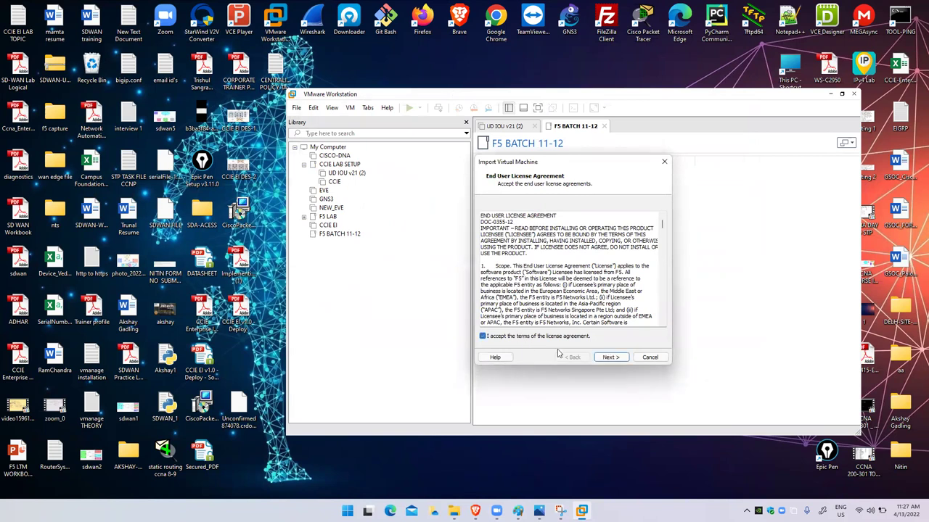
{"action": "left_click", "coordinate": [610, 357]}
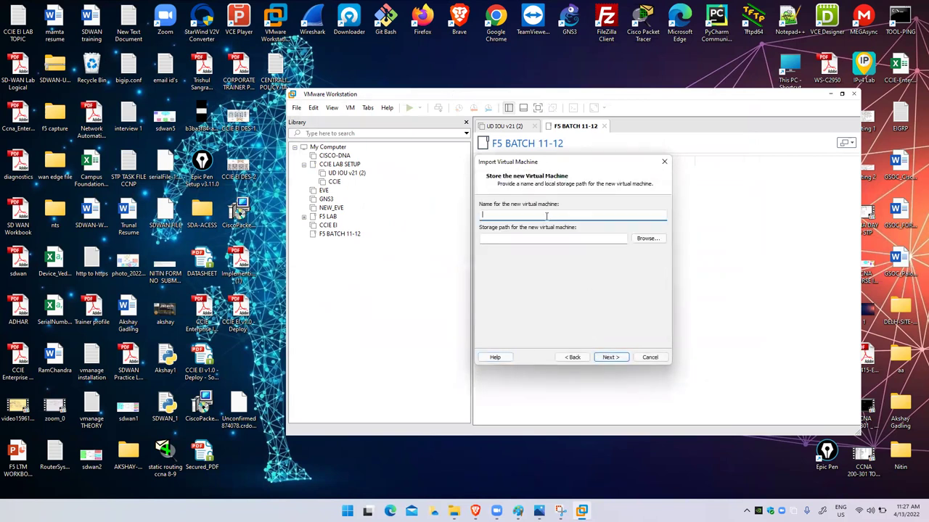
- Try to name the new virtual machine BIG-IP-F5-1 with the default storage path
{"action": "type", "text": "BIG-IP-F5-1"}
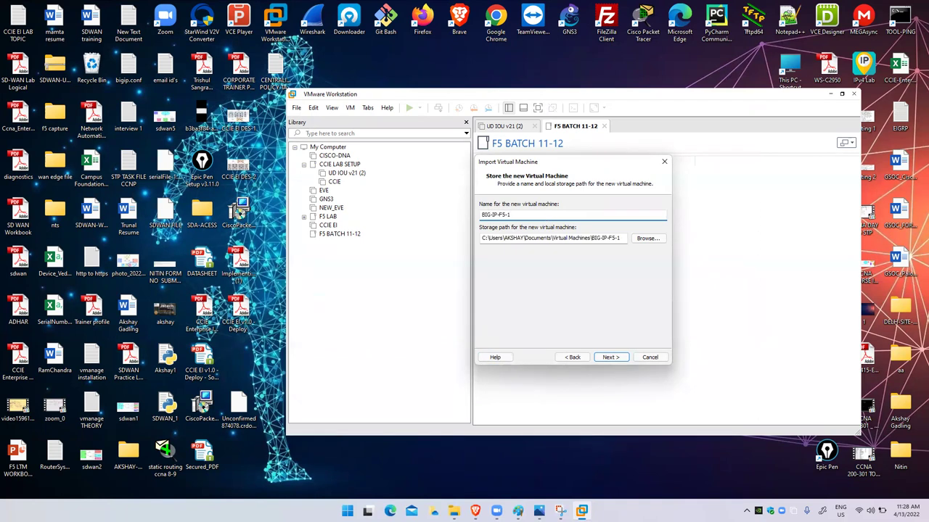
{"action": "left_click", "coordinate": [611, 358]}
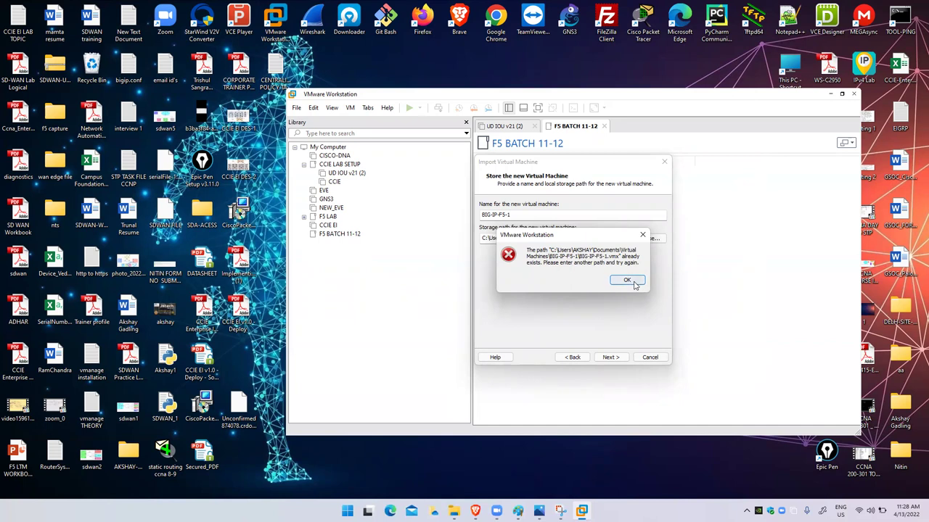
{"action": "left_click", "coordinate": [612, 283]}
- Set the virtual machine name to BIG-IP-1 and import it with the 2 CPUs/4096 MB RAM deployment option
{"action": "left_click_drag", "start_coordinate": [511, 215], "coordinate": [497, 215]}
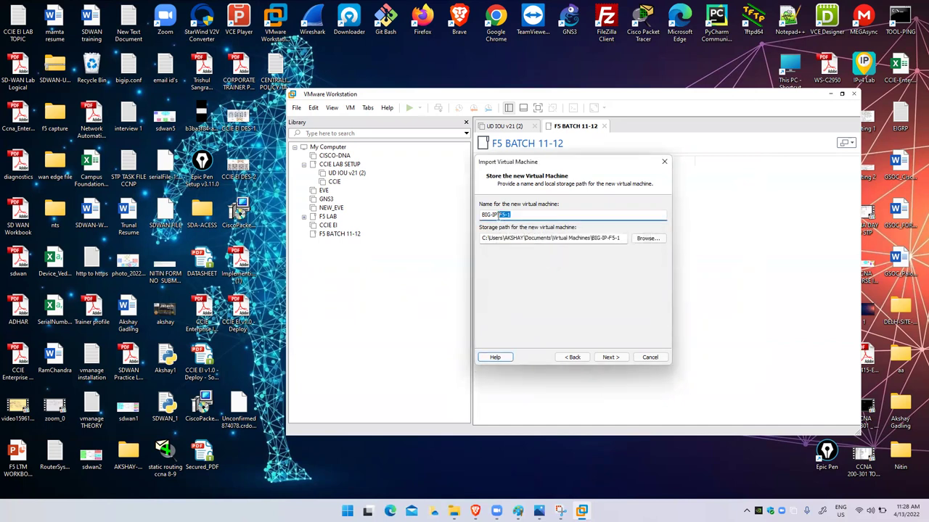
{"action": "key", "text": "BackSpace"}
{"action": "type", "text": "1"}
{"action": "left_click", "coordinate": [611, 356]}
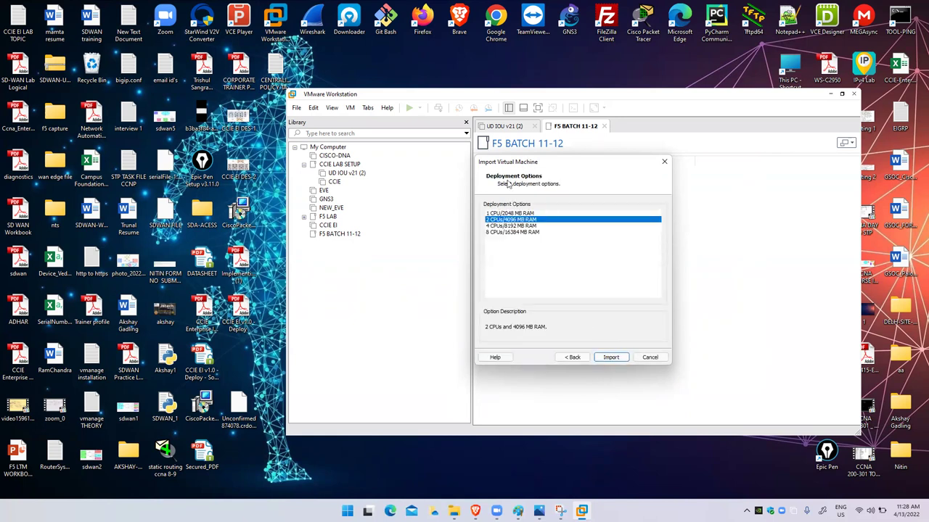
{"action": "left_click", "coordinate": [611, 358]}
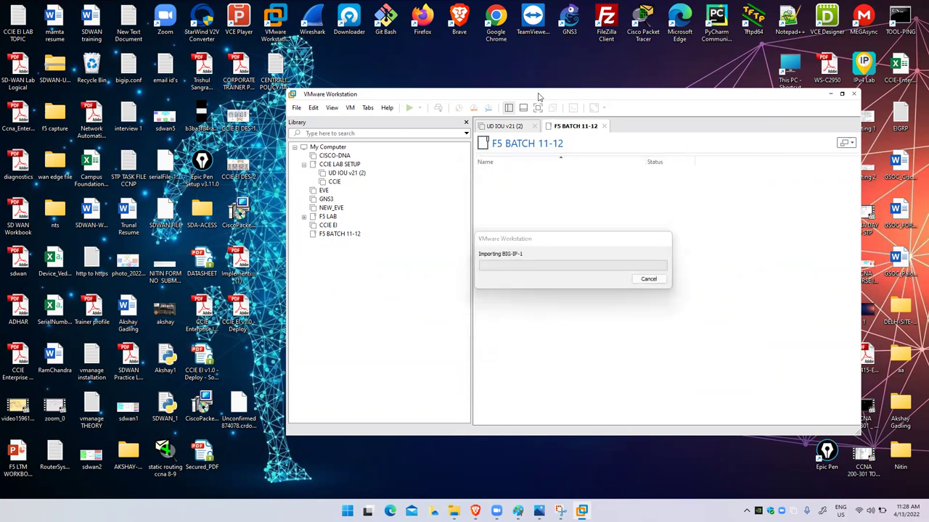
{"action": "left_click_drag", "start_coordinate": [539, 96], "coordinate": [334, 77]}
{"action": "left_click_drag", "start_coordinate": [526, 241], "coordinate": [330, 200]}
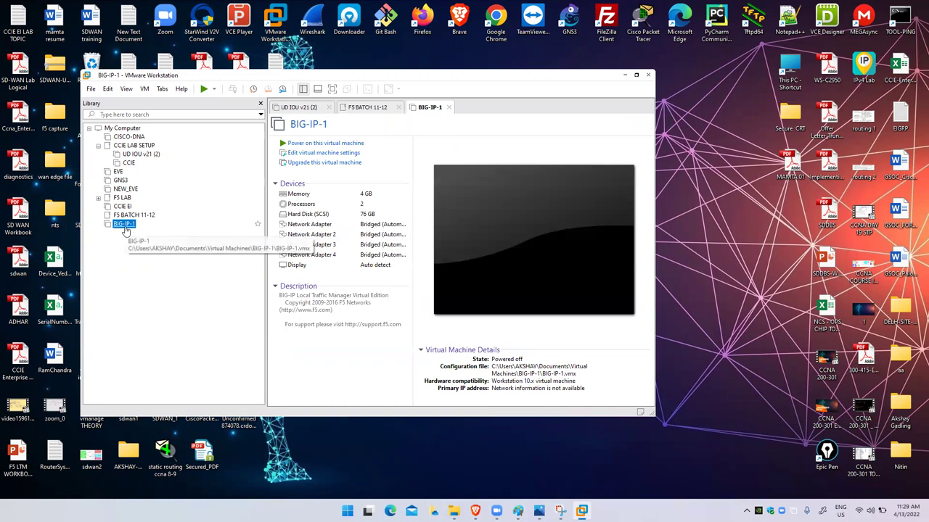
- Move BIG-IP-1 into the F5 BATCH 11-12 folder and open the Windows 7 package from F5 LAB SETUP FILE for import
{"action": "left_click_drag", "start_coordinate": [125, 227], "coordinate": [130, 221]}
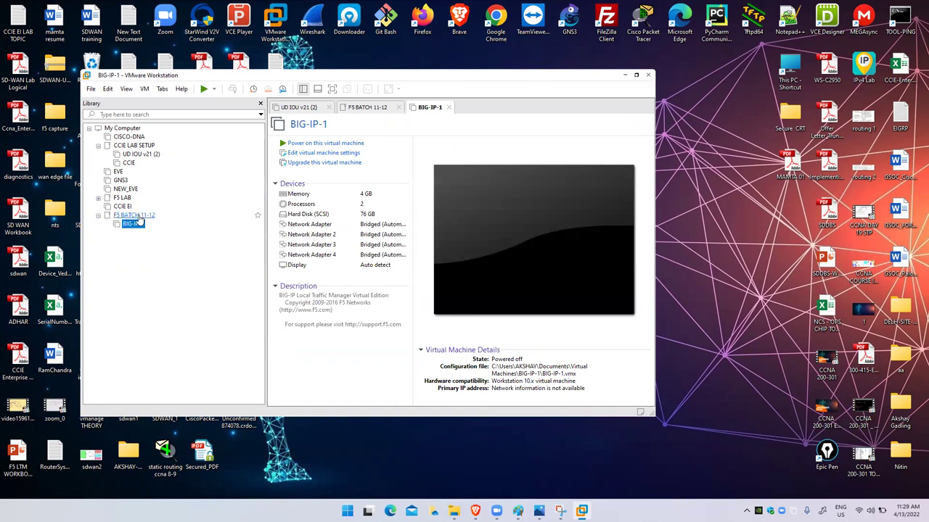
{"action": "right_click", "coordinate": [154, 258]}
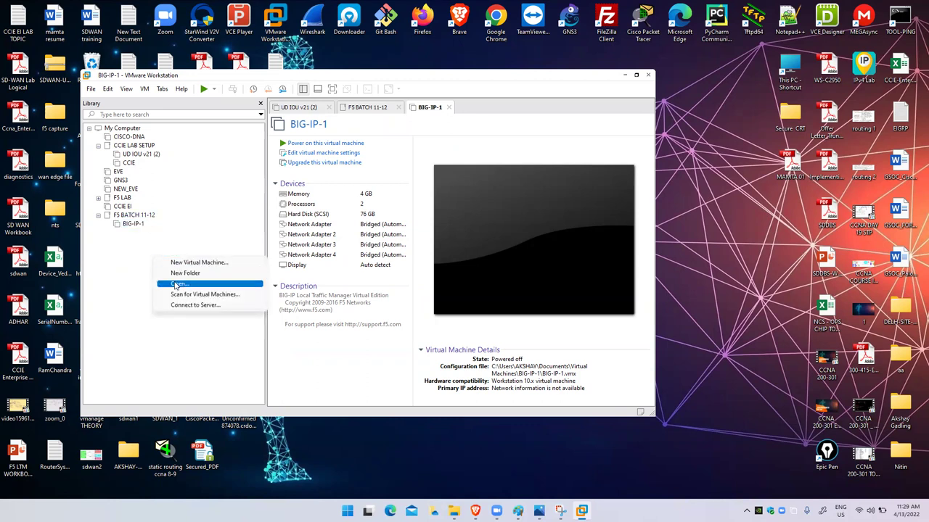
{"action": "left_click", "coordinate": [175, 284]}
{"action": "left_click", "coordinate": [193, 188]}
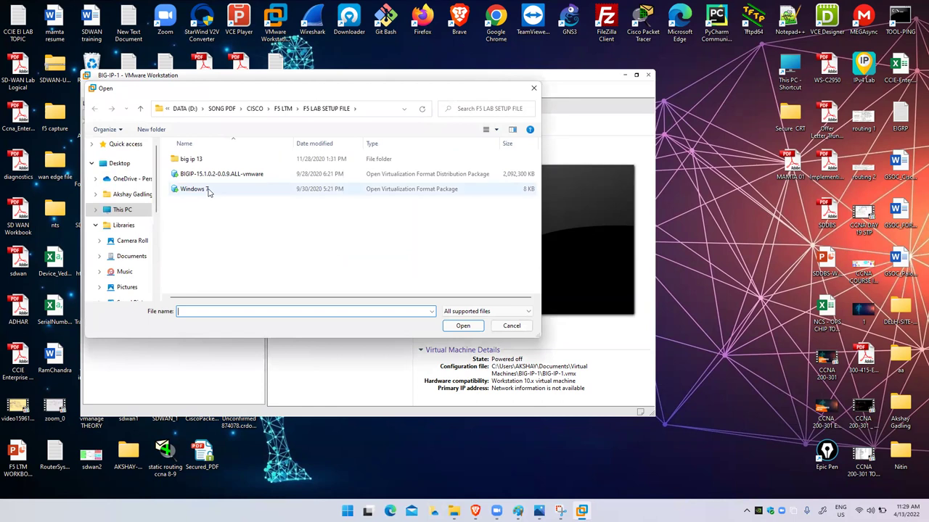
{"action": "double_click", "coordinate": [208, 190]}
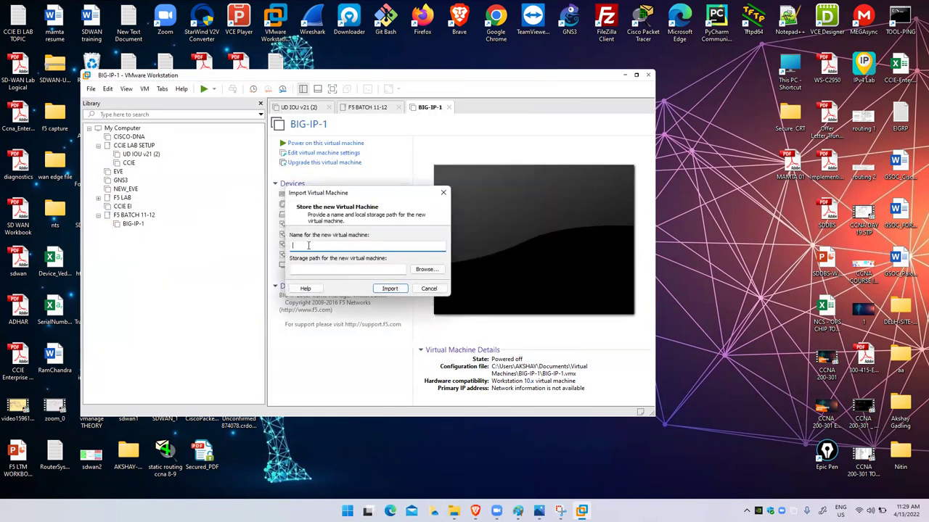
- Name the new virtual machine SERVER-1 and import it to the default storage path
{"action": "type", "text": "SERVER"}
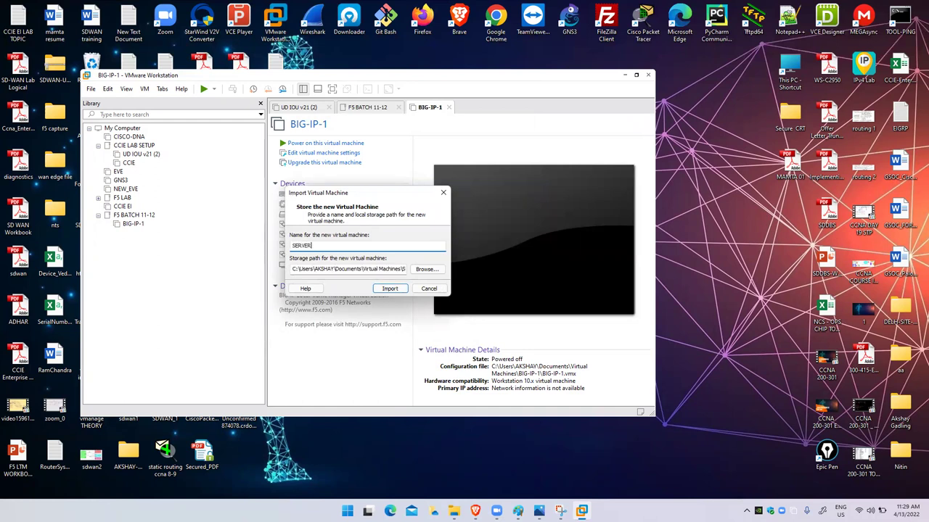
{"action": "type", "text": "-1"}
{"action": "key", "text": "Return"}
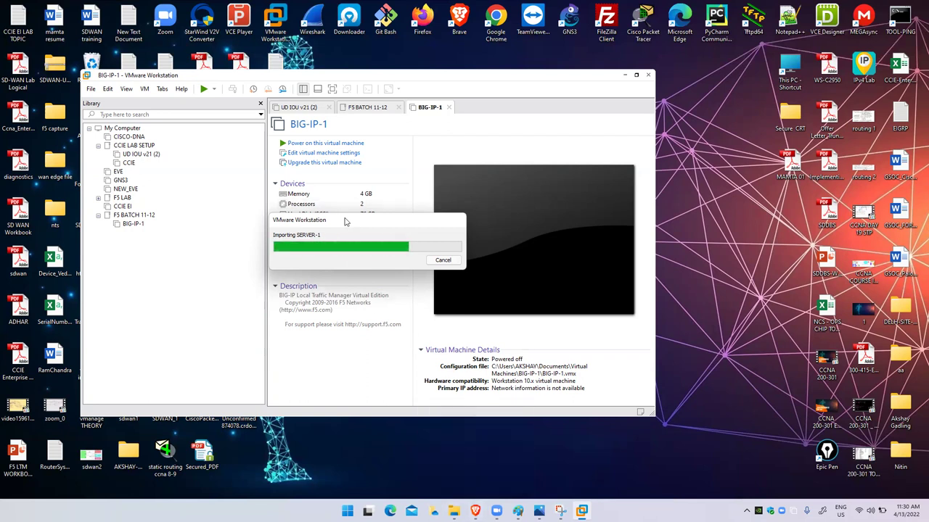
{"action": "left_click_drag", "start_coordinate": [345, 222], "coordinate": [509, 172]}
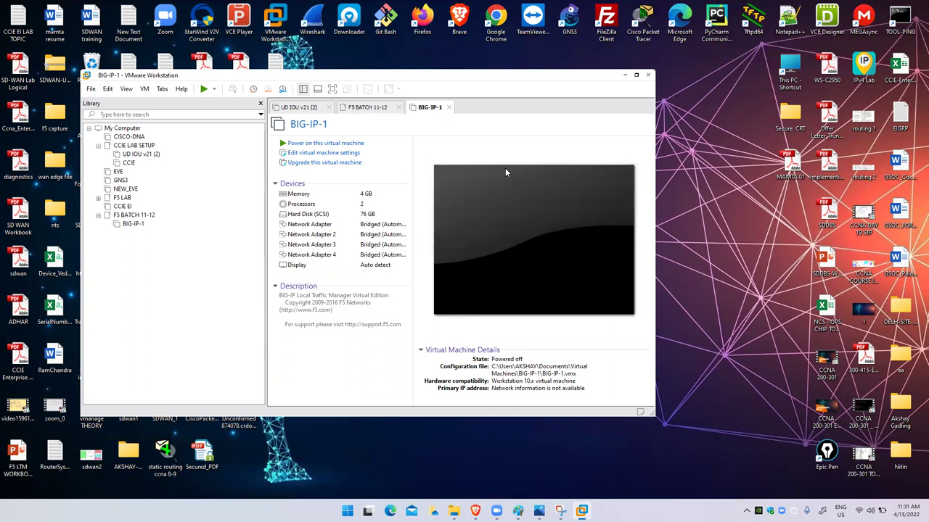
- Rename the SERVER-1 virtual machine as CLIENT and place it in the F5 BATCH 11-12 folder
{"action": "right_click", "coordinate": [125, 233]}
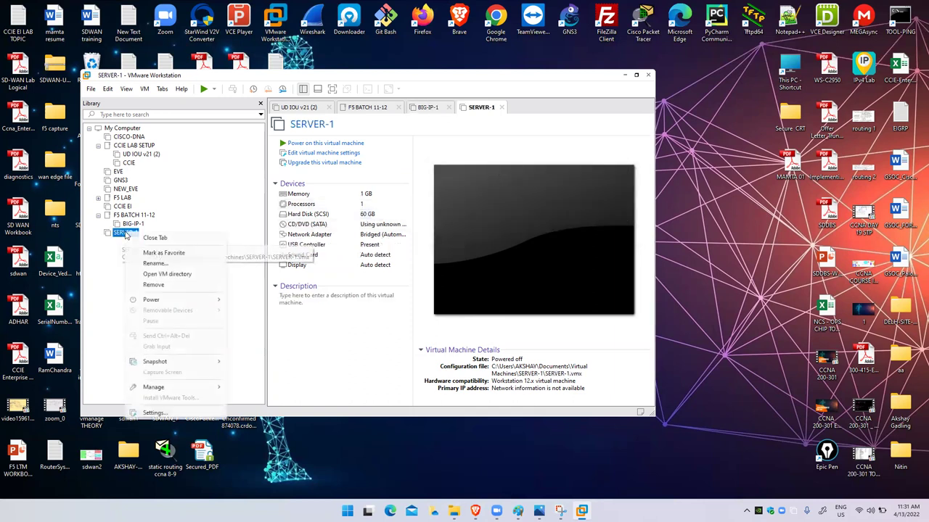
{"action": "left_click", "coordinate": [171, 267]}
{"action": "type", "text": "CLIENT"}
{"action": "key", "text": "Return"}
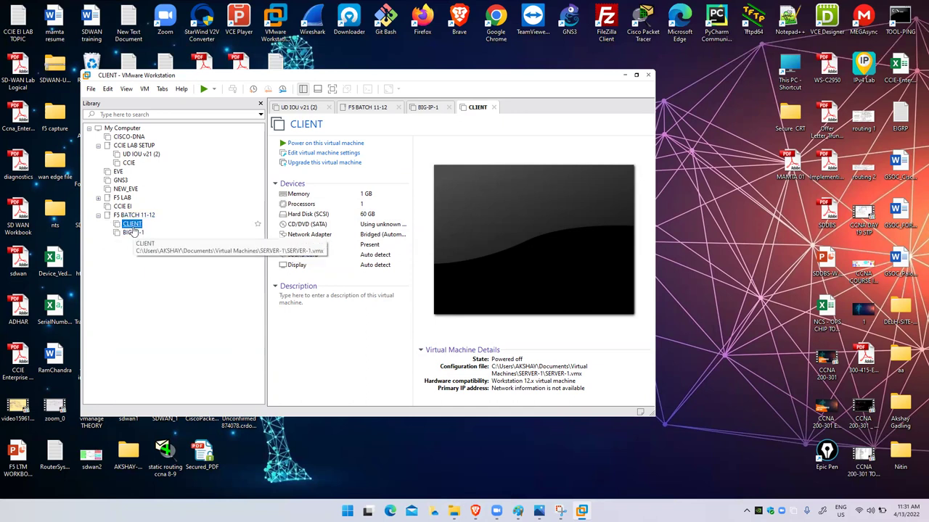
{"action": "left_click", "coordinate": [134, 233]}
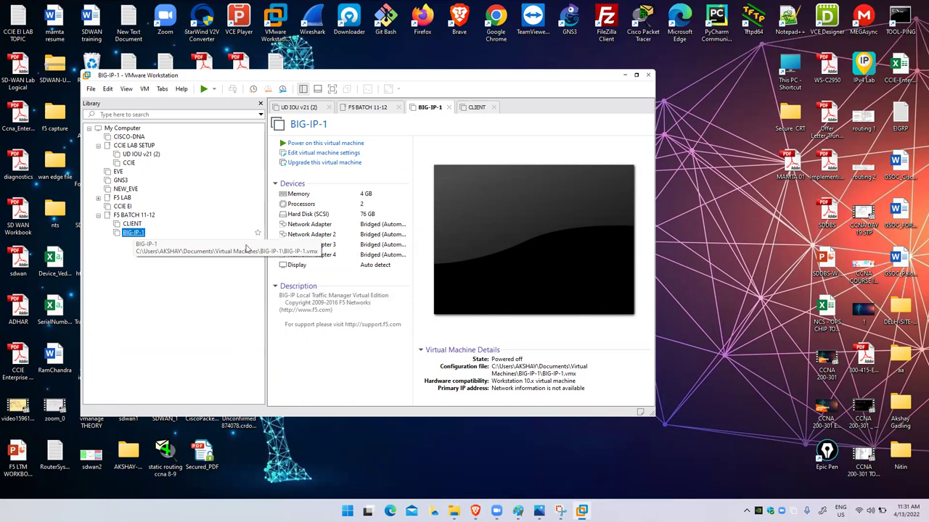
- Switch to Paint and handwrite the double-underlined pink heading "F5 device Interface" on an empty area of the canvas
{"action": "mouse_move", "coordinate": [518, 511]}
{"action": "left_click", "coordinate": [516, 465]}
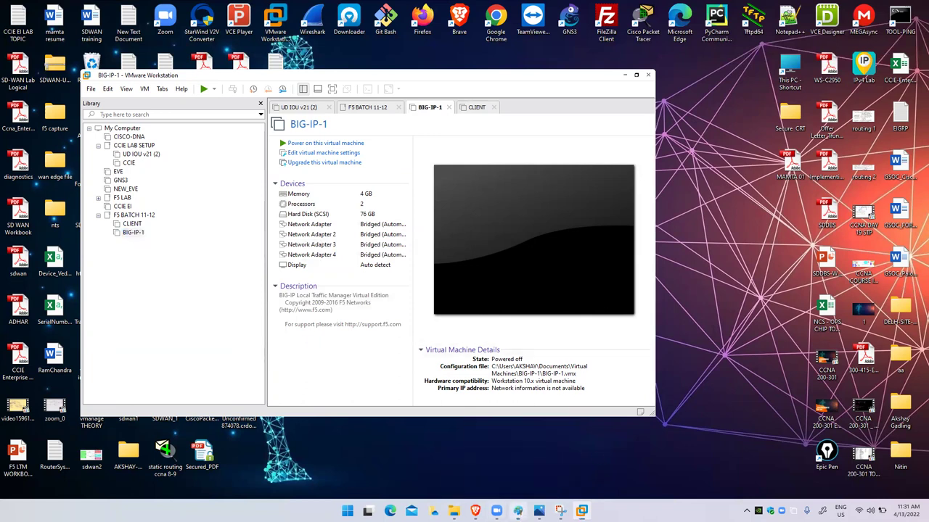
{"action": "scroll", "coordinate": [454, 293], "scroll_direction": "down", "scroll_amount": 5}
{"action": "scroll", "coordinate": [454, 293], "scroll_direction": "down", "scroll_amount": 3}
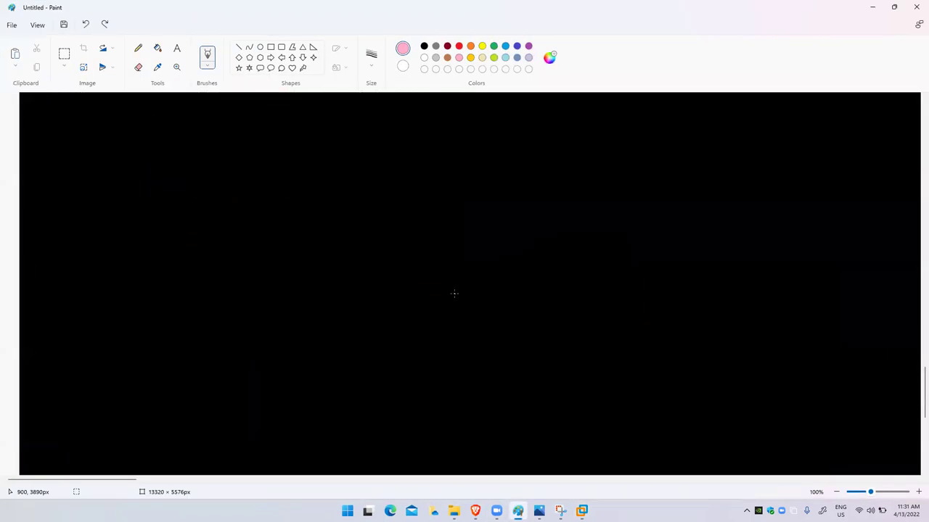
{"action": "left_click_drag", "start_coordinate": [201, 199], "coordinate": [216, 196]}
{"action": "key", "text": "ctrl+z"}
{"action": "mouse_move", "coordinate": [31, 108]}
{"action": "left_mouse_down"}
{"action": "mouse_move", "coordinate": [64, 120]}
{"action": "mouse_move", "coordinate": [70, 112]}
{"action": "mouse_move", "coordinate": [119, 116]}
{"action": "mouse_move", "coordinate": [42, 128]}
{"action": "mouse_move", "coordinate": [103, 136]}
{"action": "left_mouse_up"}
{"action": "mouse_move", "coordinate": [134, 106]}
{"action": "left_mouse_down"}
{"action": "mouse_move", "coordinate": [139, 116]}
{"action": "mouse_move", "coordinate": [174, 120]}
{"action": "mouse_move", "coordinate": [186, 108]}
{"action": "mouse_move", "coordinate": [224, 114]}
{"action": "left_mouse_up"}
{"action": "left_click_drag", "start_coordinate": [133, 129], "coordinate": [218, 128]}
{"action": "left_click_drag", "start_coordinate": [121, 136], "coordinate": [218, 133]}
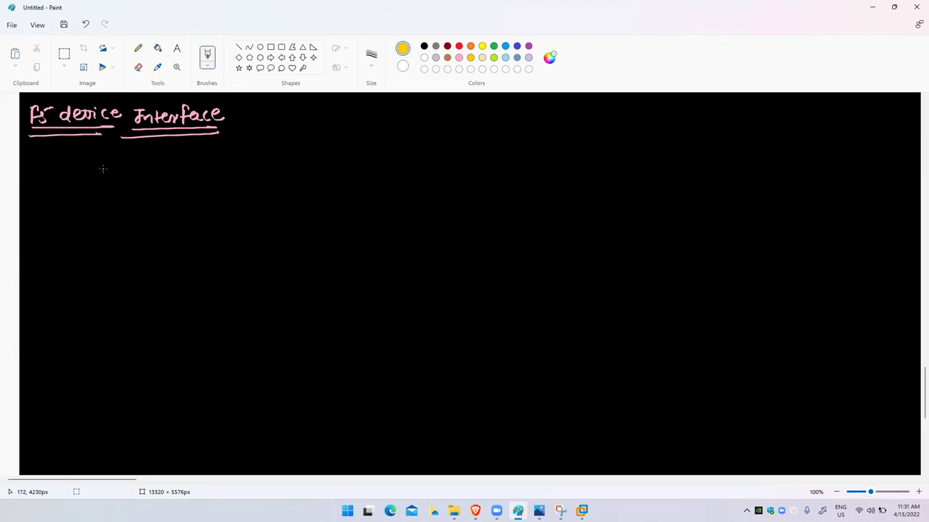
- Handwrite the yellow entries "e0 → mgmt", double-underlining mgmt, and "1.1 → Internal" below the heading
{"action": "left_click_drag", "start_coordinate": [97, 166], "coordinate": [106, 176]}
{"action": "left_click_drag", "start_coordinate": [117, 167], "coordinate": [144, 171]}
{"action": "mouse_move", "coordinate": [135, 164]}
{"action": "left_mouse_down"}
{"action": "mouse_move", "coordinate": [135, 178]}
{"action": "mouse_move", "coordinate": [208, 166]}
{"action": "left_mouse_up"}
{"action": "left_click_drag", "start_coordinate": [152, 185], "coordinate": [209, 183]}
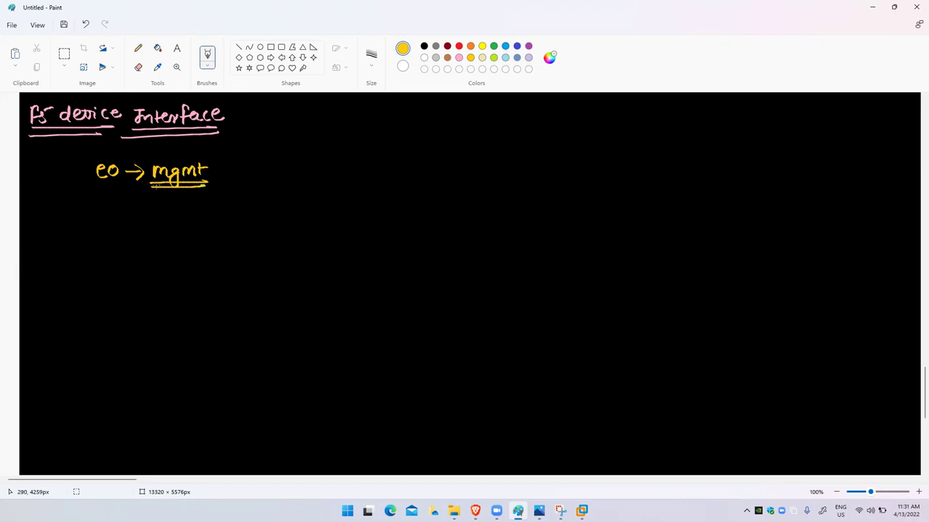
{"action": "mouse_move", "coordinate": [96, 204]}
{"action": "left_mouse_down"}
{"action": "mouse_move", "coordinate": [100, 214]}
{"action": "mouse_move", "coordinate": [147, 207]}
{"action": "left_mouse_up"}
{"action": "left_click", "coordinate": [110, 209]}
{"action": "mouse_move", "coordinate": [142, 204]}
{"action": "left_mouse_down"}
{"action": "mouse_move", "coordinate": [143, 213]}
{"action": "mouse_move", "coordinate": [160, 198]}
{"action": "mouse_move", "coordinate": [161, 212]}
{"action": "mouse_move", "coordinate": [173, 212]}
{"action": "left_mouse_up"}
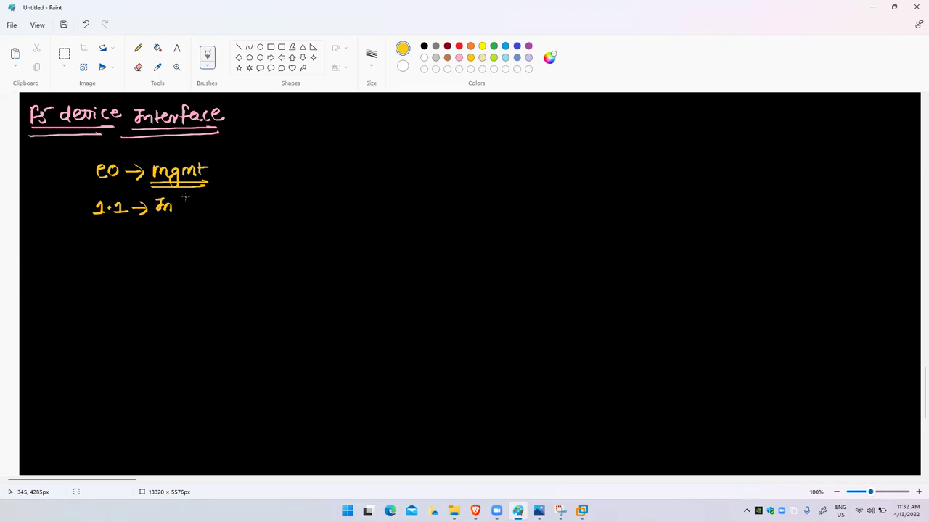
{"action": "left_click_drag", "start_coordinate": [179, 202], "coordinate": [225, 204]}
- Add the yellow entries "1.2 → External" and "1.3 → HA" to the interface list
{"action": "mouse_move", "coordinate": [95, 228]}
{"action": "left_mouse_down"}
{"action": "mouse_move", "coordinate": [100, 242]}
{"action": "mouse_move", "coordinate": [121, 231]}
{"action": "mouse_move", "coordinate": [128, 239]}
{"action": "left_mouse_up"}
{"action": "left_click", "coordinate": [109, 238]}
{"action": "left_click_drag", "start_coordinate": [131, 235], "coordinate": [143, 240]}
{"action": "left_click_drag", "start_coordinate": [153, 233], "coordinate": [213, 235]}
{"action": "mouse_move", "coordinate": [99, 260]}
{"action": "left_mouse_down"}
{"action": "mouse_move", "coordinate": [101, 274]}
{"action": "mouse_move", "coordinate": [148, 267]}
{"action": "left_mouse_up"}
{"action": "left_click", "coordinate": [109, 269]}
{"action": "left_click_drag", "start_coordinate": [143, 263], "coordinate": [148, 267]}
{"action": "mouse_move", "coordinate": [161, 261]}
{"action": "left_mouse_down"}
{"action": "mouse_move", "coordinate": [161, 274]}
{"action": "mouse_move", "coordinate": [171, 267]}
{"action": "left_mouse_up"}
{"action": "mouse_move", "coordinate": [171, 261]}
{"action": "left_mouse_down"}
{"action": "mouse_move", "coordinate": [171, 273]}
{"action": "mouse_move", "coordinate": [193, 273]}
{"action": "left_mouse_up"}
{"action": "left_click_drag", "start_coordinate": [181, 268], "coordinate": [191, 268]}
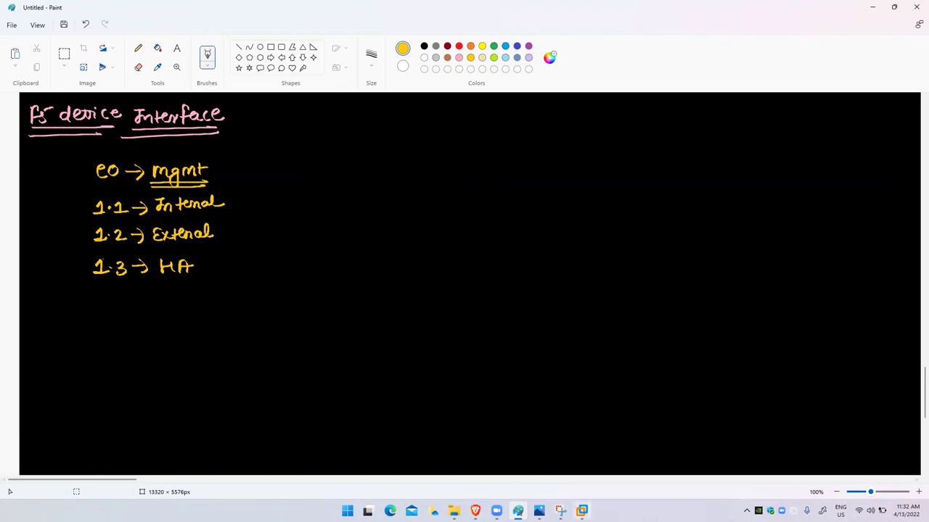
- Switch to VMware Workstation and open the virtual machine settings of BIG-IP-1
{"action": "left_click", "coordinate": [581, 510]}
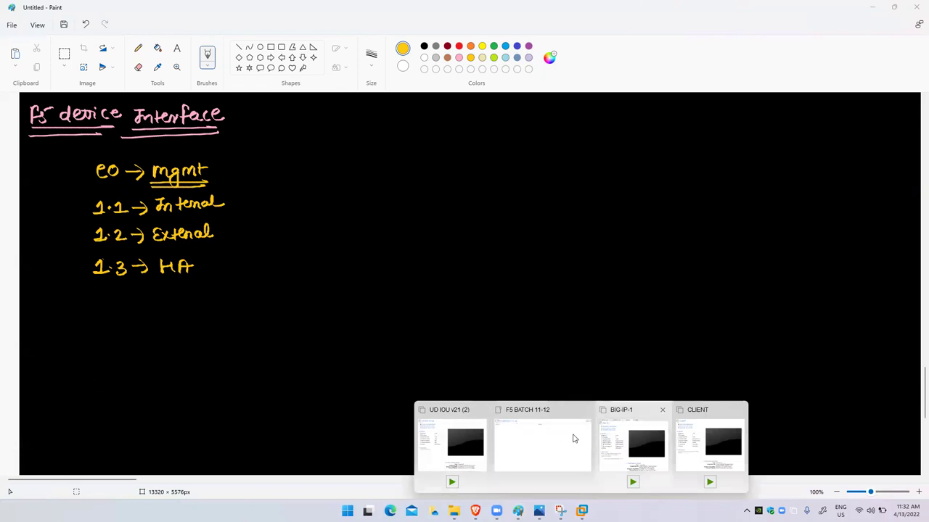
{"action": "left_click", "coordinate": [620, 439]}
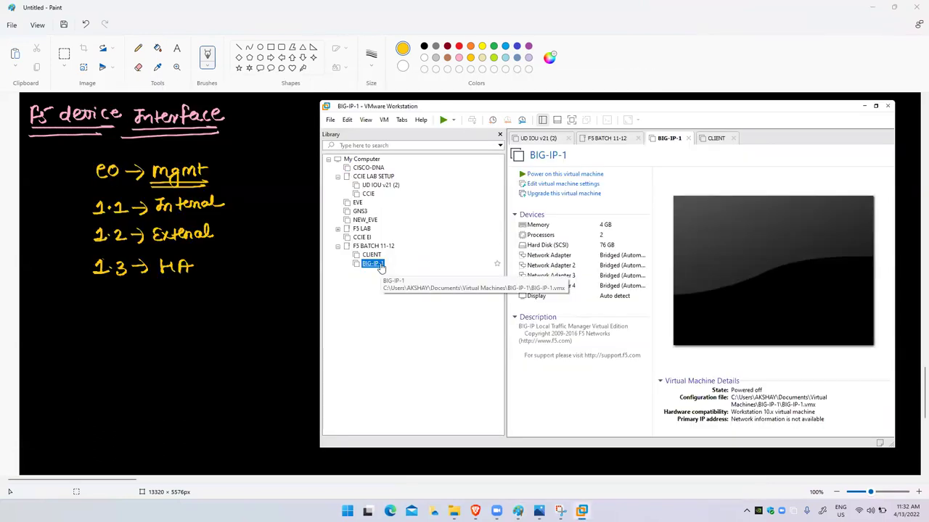
{"action": "right_click", "coordinate": [383, 272]}
{"action": "left_click", "coordinate": [411, 455]}
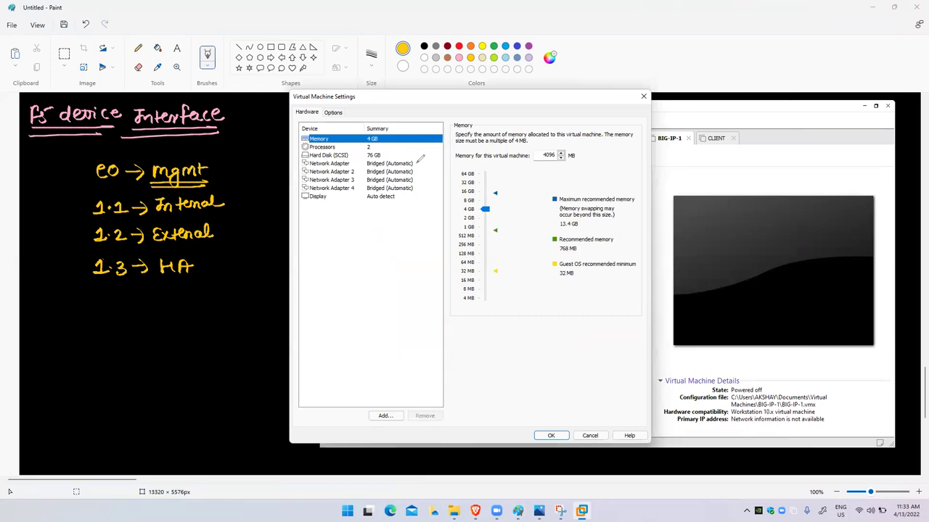
- Mark the four network adapters with temporary ticks, close the BIG-IP-1 settings and return to the Paint canvas
{"action": "left_click_drag", "start_coordinate": [416, 162], "coordinate": [424, 159]}
{"action": "mouse_move", "coordinate": [415, 171]}
{"action": "left_mouse_down"}
{"action": "mouse_move", "coordinate": [423, 167]}
{"action": "mouse_move", "coordinate": [419, 190]}
{"action": "mouse_move", "coordinate": [426, 185]}
{"action": "left_mouse_up"}
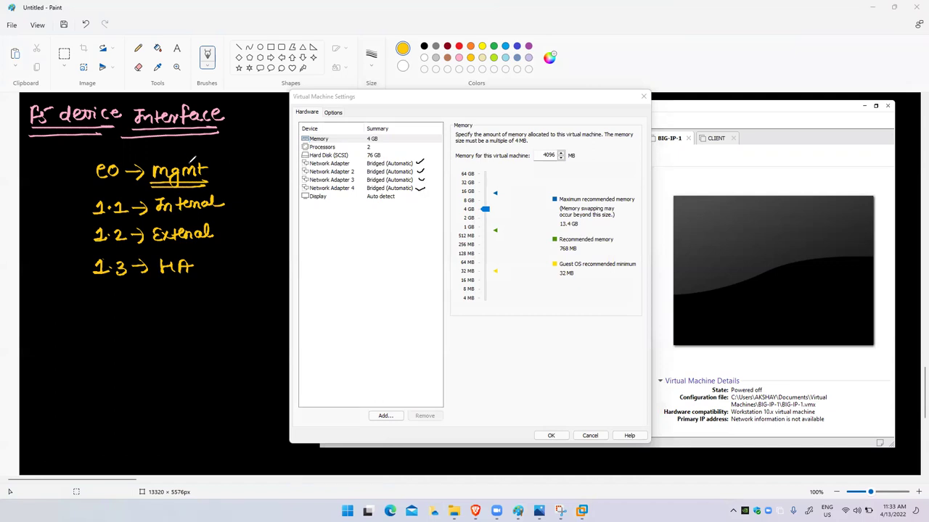
{"action": "left_click_drag", "start_coordinate": [354, 163], "coordinate": [364, 163]}
{"action": "mouse_move", "coordinate": [357, 172]}
{"action": "left_mouse_down"}
{"action": "mouse_move", "coordinate": [365, 171]}
{"action": "mouse_move", "coordinate": [366, 188]}
{"action": "left_mouse_up"}
{"action": "mouse_move", "coordinate": [444, 143]}
{"action": "left_mouse_down"}
{"action": "mouse_move", "coordinate": [429, 161]}
{"action": "mouse_move", "coordinate": [429, 190]}
{"action": "left_mouse_up"}
{"action": "left_click", "coordinate": [288, 273]}
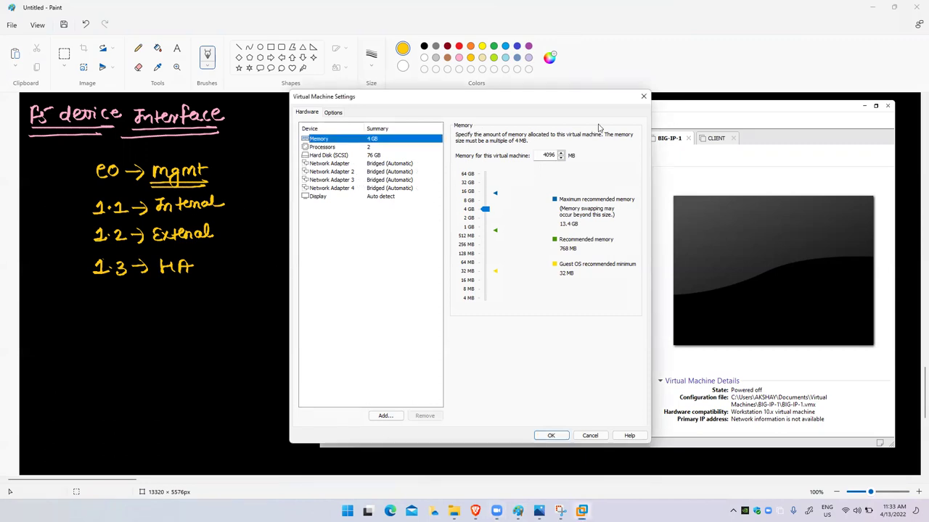
{"action": "left_click", "coordinate": [643, 97]}
{"action": "left_click_drag", "start_coordinate": [635, 109], "coordinate": [356, 114]}
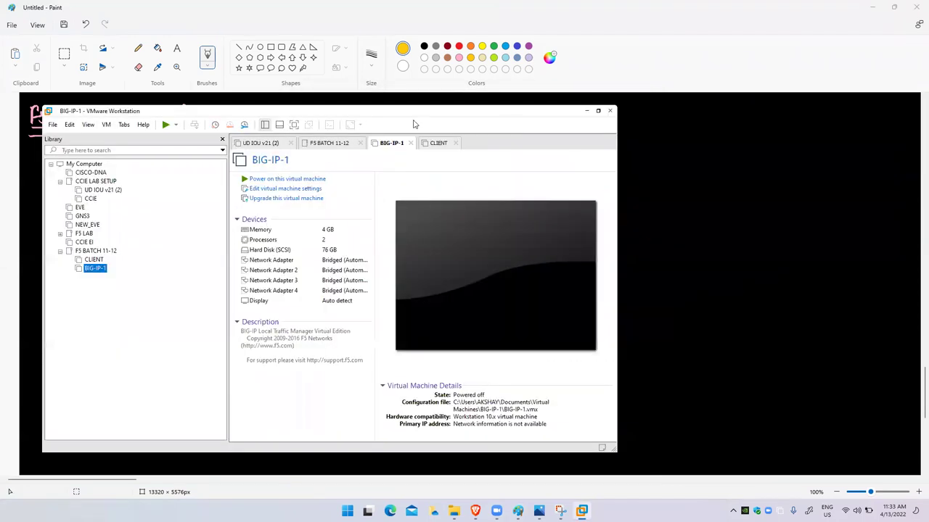
{"action": "left_click", "coordinate": [587, 111]}
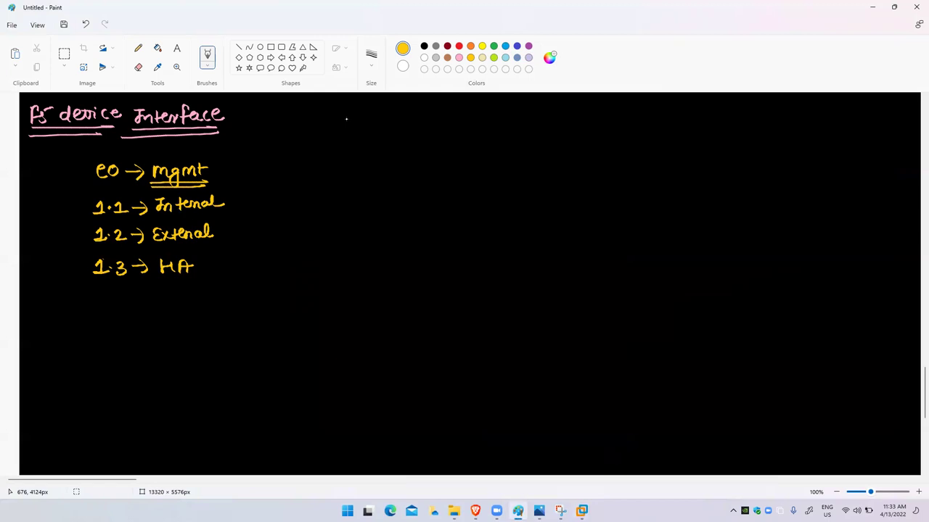
- Draw a pink arrow from the mgmt entry to a boxed subnet 192.168.1.0/24
{"action": "left_click_drag", "start_coordinate": [212, 166], "coordinate": [314, 167]}
{"action": "left_click_drag", "start_coordinate": [322, 154], "coordinate": [338, 165]}
{"action": "mouse_move", "coordinate": [350, 153]}
{"action": "left_mouse_down"}
{"action": "mouse_move", "coordinate": [347, 164]}
{"action": "mouse_move", "coordinate": [359, 155]}
{"action": "mouse_move", "coordinate": [378, 165]}
{"action": "mouse_move", "coordinate": [395, 154]}
{"action": "left_mouse_up"}
{"action": "left_click", "coordinate": [369, 163]}
{"action": "left_click", "coordinate": [383, 161]}
{"action": "mouse_move", "coordinate": [405, 148]}
{"action": "left_mouse_down"}
{"action": "mouse_move", "coordinate": [399, 170]}
{"action": "mouse_move", "coordinate": [415, 165]}
{"action": "left_mouse_up"}
{"action": "left_click_drag", "start_coordinate": [418, 153], "coordinate": [424, 168]}
{"action": "mouse_move", "coordinate": [432, 147]}
{"action": "left_mouse_down"}
{"action": "mouse_move", "coordinate": [292, 148]}
{"action": "mouse_move", "coordinate": [426, 172]}
{"action": "mouse_move", "coordinate": [445, 143]}
{"action": "mouse_move", "coordinate": [425, 144]}
{"action": "left_mouse_up"}
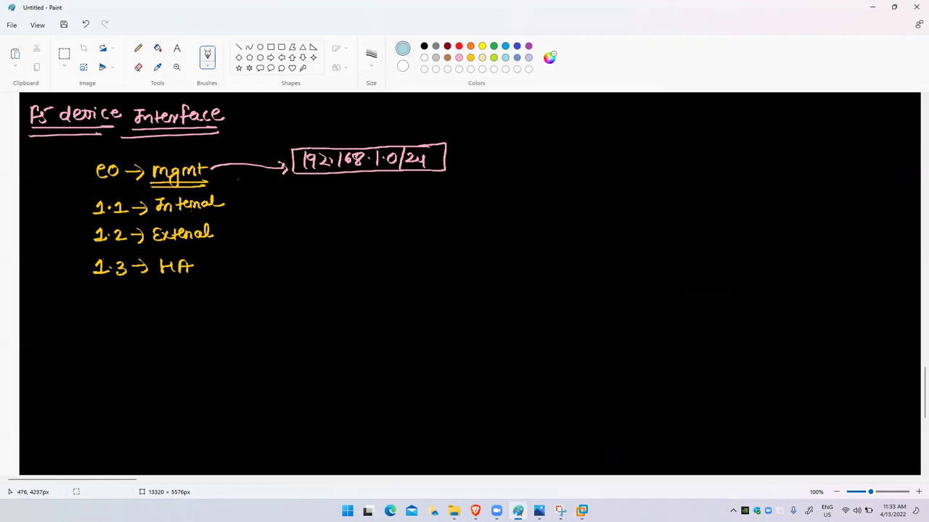
- Draw a light blue arrow from the Internal entry to a boxed subnet 192.168.20.0/24
{"action": "left_click_drag", "start_coordinate": [229, 204], "coordinate": [333, 207]}
{"action": "left_click", "coordinate": [327, 200]}
{"action": "left_click_drag", "start_coordinate": [349, 190], "coordinate": [344, 203]}
{"action": "mouse_move", "coordinate": [357, 193]}
{"action": "left_mouse_down"}
{"action": "mouse_move", "coordinate": [354, 205]}
{"action": "mouse_move", "coordinate": [380, 203]}
{"action": "left_mouse_up"}
{"action": "left_click", "coordinate": [363, 200]}
{"action": "mouse_move", "coordinate": [387, 193]}
{"action": "left_mouse_down"}
{"action": "mouse_move", "coordinate": [383, 202]}
{"action": "mouse_move", "coordinate": [387, 194]}
{"action": "mouse_move", "coordinate": [428, 202]}
{"action": "left_mouse_up"}
{"action": "left_click", "coordinate": [395, 200]}
{"action": "mouse_move", "coordinate": [434, 190]}
{"action": "left_mouse_down"}
{"action": "mouse_move", "coordinate": [437, 202]}
{"action": "mouse_move", "coordinate": [402, 185]}
{"action": "mouse_move", "coordinate": [291, 184]}
{"action": "mouse_move", "coordinate": [289, 208]}
{"action": "mouse_move", "coordinate": [444, 207]}
{"action": "mouse_move", "coordinate": [445, 184]}
{"action": "left_mouse_up"}
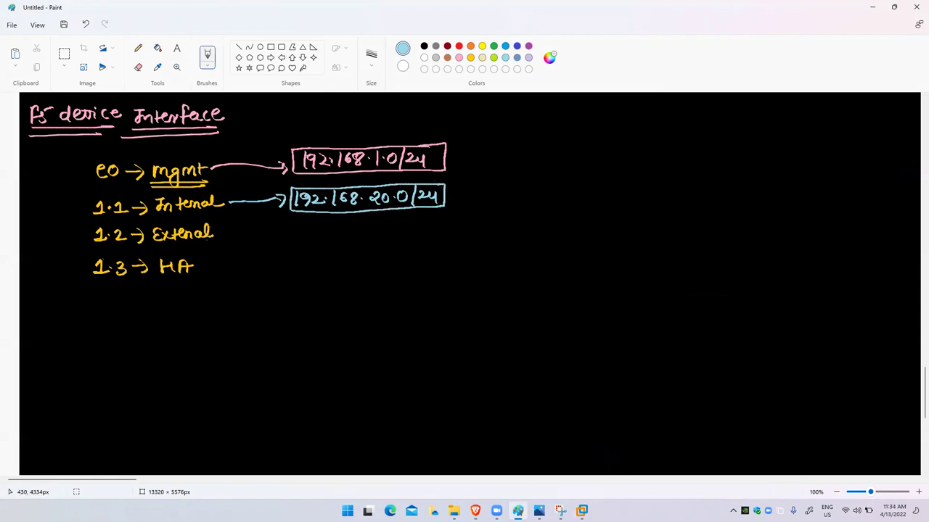
- Draw a green arrow from the External entry to a boxed subnet 192.168.30.0/24
{"action": "left_click_drag", "start_coordinate": [223, 233], "coordinate": [272, 233]}
{"action": "left_click", "coordinate": [85, 24]}
{"action": "left_click", "coordinate": [493, 46]}
{"action": "left_click_drag", "start_coordinate": [219, 234], "coordinate": [294, 249]}
{"action": "mouse_move", "coordinate": [301, 237]}
{"action": "left_mouse_down"}
{"action": "mouse_move", "coordinate": [309, 248]}
{"action": "mouse_move", "coordinate": [373, 247]}
{"action": "mouse_move", "coordinate": [390, 235]}
{"action": "left_mouse_up"}
{"action": "left_click", "coordinate": [315, 242]}
{"action": "left_click", "coordinate": [362, 242]}
{"action": "left_click", "coordinate": [398, 240]}
{"action": "left_click_drag", "start_coordinate": [408, 234], "coordinate": [408, 234]}
{"action": "mouse_move", "coordinate": [422, 227]}
{"action": "left_mouse_down"}
{"action": "mouse_move", "coordinate": [417, 248]}
{"action": "mouse_move", "coordinate": [432, 243]}
{"action": "left_mouse_up"}
{"action": "mouse_move", "coordinate": [438, 232]}
{"action": "left_mouse_down"}
{"action": "mouse_move", "coordinate": [441, 243]}
{"action": "mouse_move", "coordinate": [421, 225]}
{"action": "mouse_move", "coordinate": [292, 226]}
{"action": "mouse_move", "coordinate": [290, 257]}
{"action": "mouse_move", "coordinate": [420, 252]}
{"action": "mouse_move", "coordinate": [453, 240]}
{"action": "mouse_move", "coordinate": [453, 224]}
{"action": "left_mouse_up"}
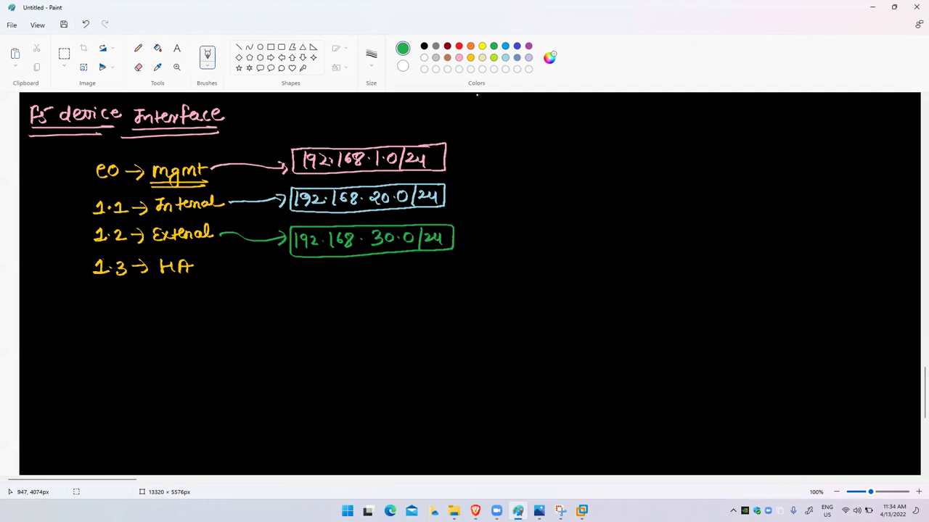
- Draw a purple arrow from the HA entry to a boxed subnet 192.168.40.0/24 below the list
{"action": "left_click", "coordinate": [529, 46]}
{"action": "left_click_drag", "start_coordinate": [207, 267], "coordinate": [230, 314]}
{"action": "mouse_move", "coordinate": [235, 301]}
{"action": "left_mouse_down"}
{"action": "mouse_move", "coordinate": [239, 310]}
{"action": "mouse_move", "coordinate": [298, 312]}
{"action": "left_mouse_up"}
{"action": "left_click_drag", "start_coordinate": [304, 297], "coordinate": [343, 311]}
{"action": "left_click", "coordinate": [309, 306]}
{"action": "mouse_move", "coordinate": [346, 298]}
{"action": "left_mouse_down"}
{"action": "mouse_move", "coordinate": [350, 309]}
{"action": "mouse_move", "coordinate": [226, 289]}
{"action": "mouse_move", "coordinate": [251, 328]}
{"action": "mouse_move", "coordinate": [367, 312]}
{"action": "mouse_move", "coordinate": [351, 288]}
{"action": "left_mouse_up"}
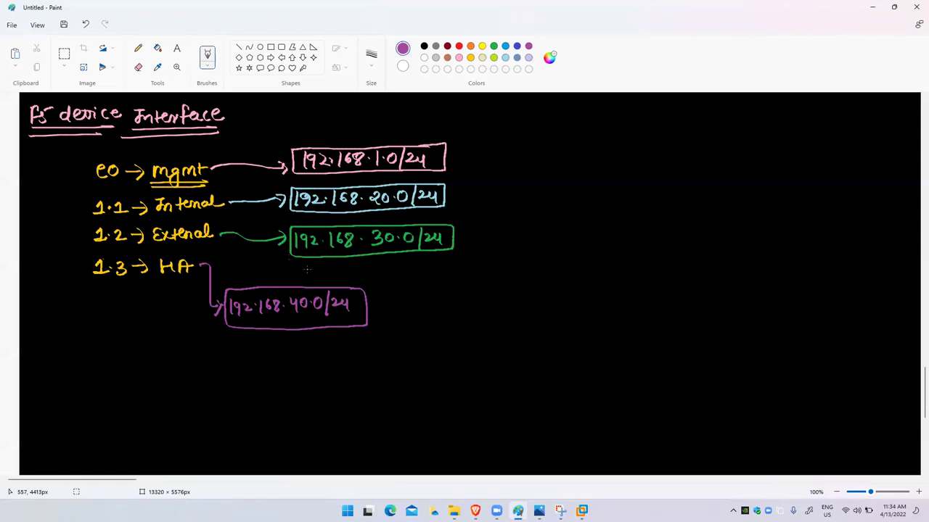
- Switch to VMware Workstation, move its window beside the handwritten interface list and open the Virtual Network Editor
{"action": "mouse_move", "coordinate": [582, 511]}
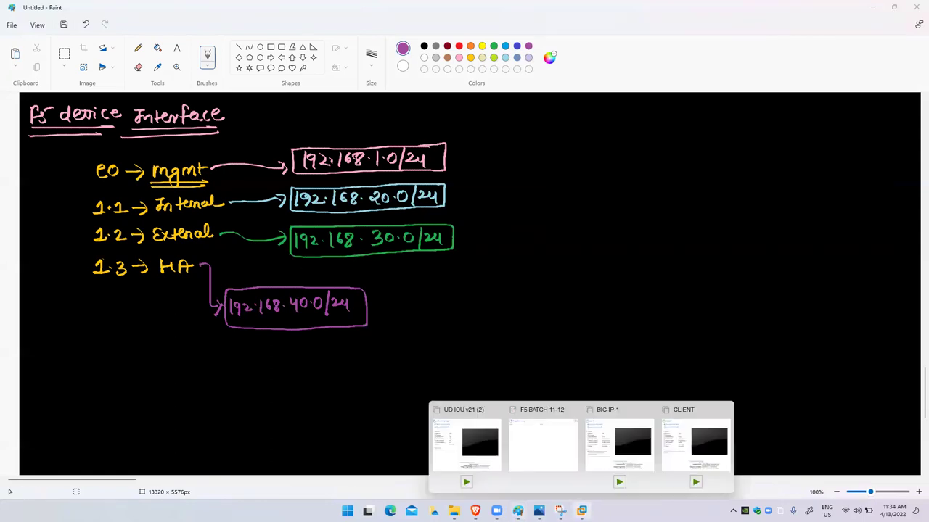
{"action": "left_click", "coordinate": [646, 441]}
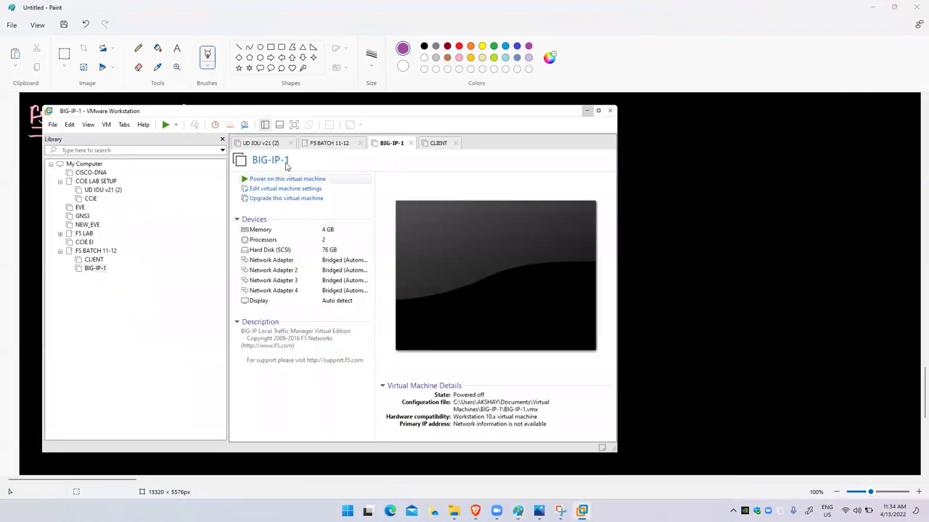
{"action": "left_click_drag", "start_coordinate": [266, 114], "coordinate": [449, 99]}
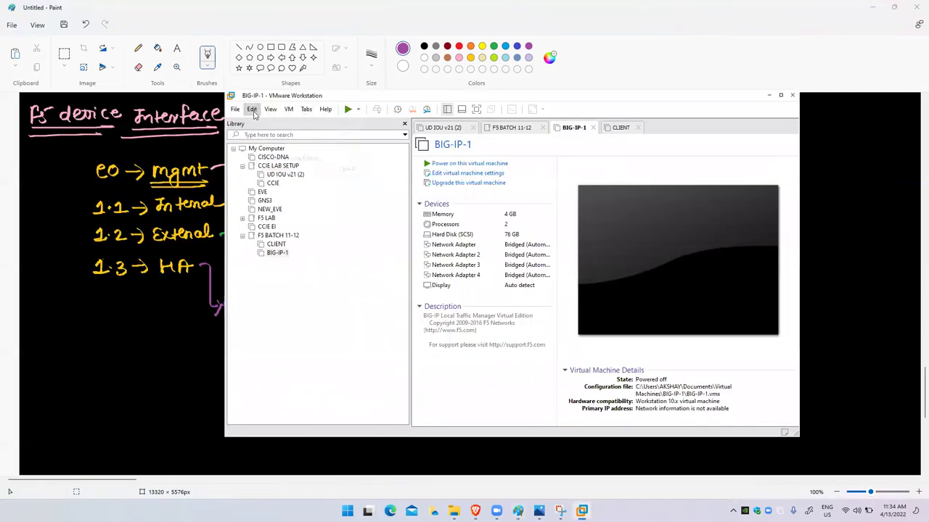
{"action": "left_click", "coordinate": [252, 109]}
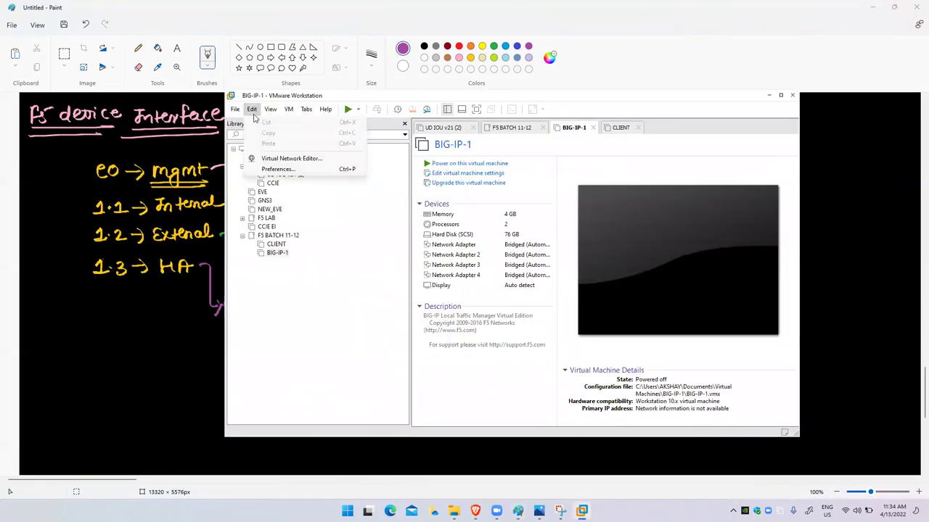
{"action": "left_click", "coordinate": [268, 160]}
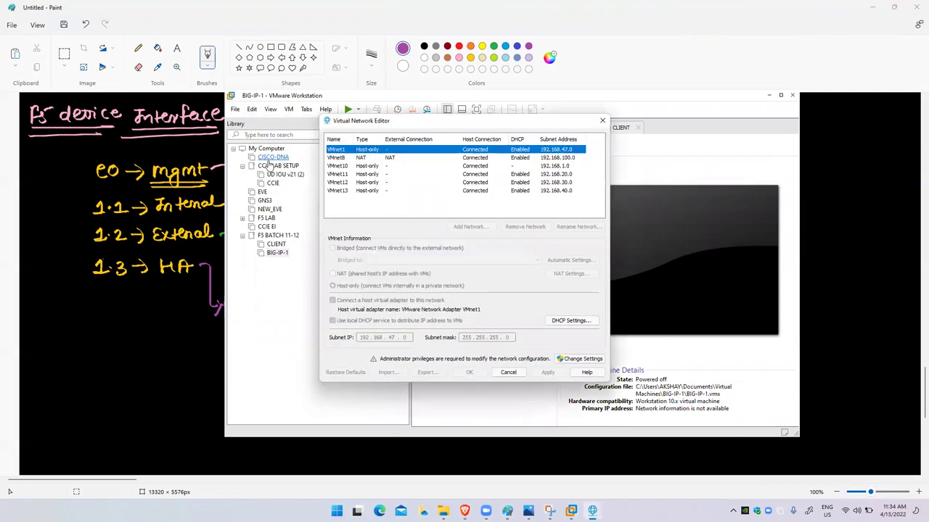
- Examine the type, DHCP and subnet settings of the host-only networks VMnet10, VMnet11, VMnet12 and VMnet13
{"action": "left_click", "coordinate": [365, 174]}
{"action": "left_click", "coordinate": [366, 167]}
{"action": "left_click", "coordinate": [367, 175]}
{"action": "left_click", "coordinate": [366, 183]}
{"action": "left_click", "coordinate": [365, 191]}
{"action": "left_click", "coordinate": [376, 167]}
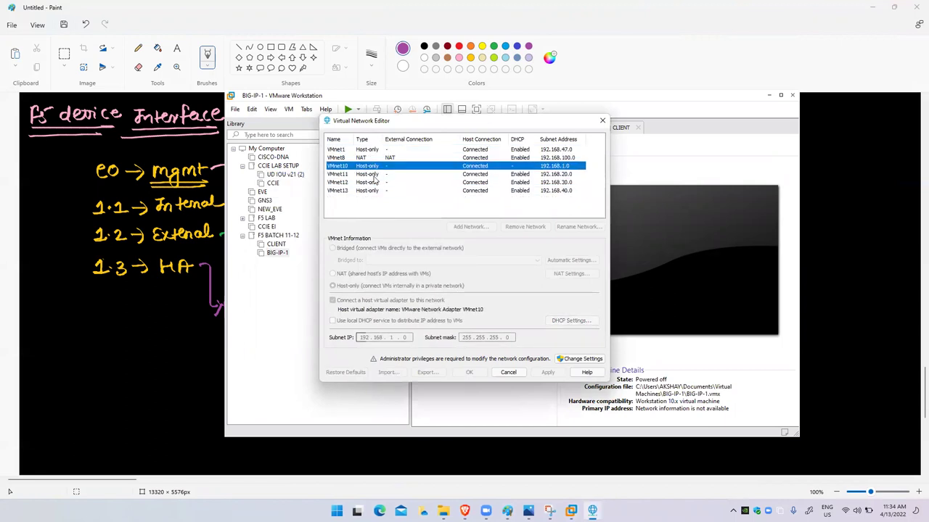
{"action": "left_click", "coordinate": [376, 175]}
{"action": "left_click", "coordinate": [375, 183]}
{"action": "left_click", "coordinate": [375, 192]}
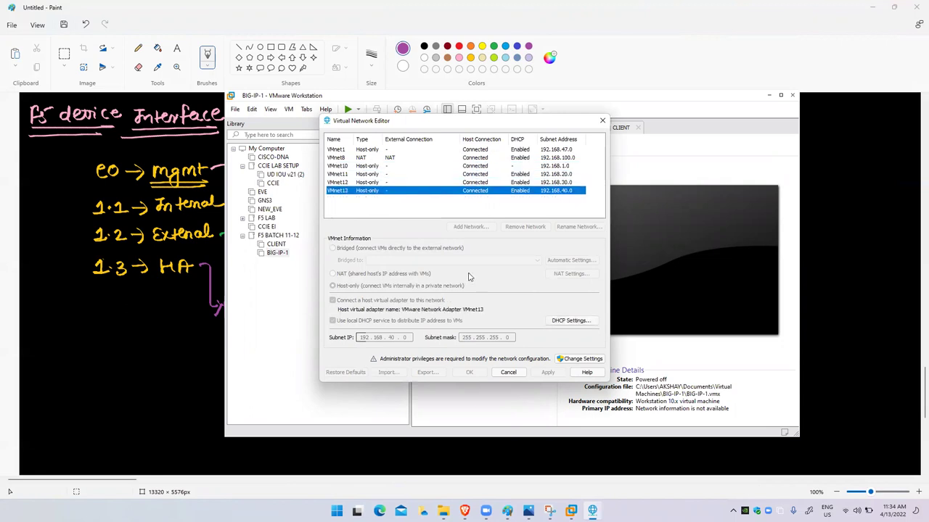
- Unlock the virtual network configuration for editing with administrator privileges
{"action": "left_click", "coordinate": [573, 360]}
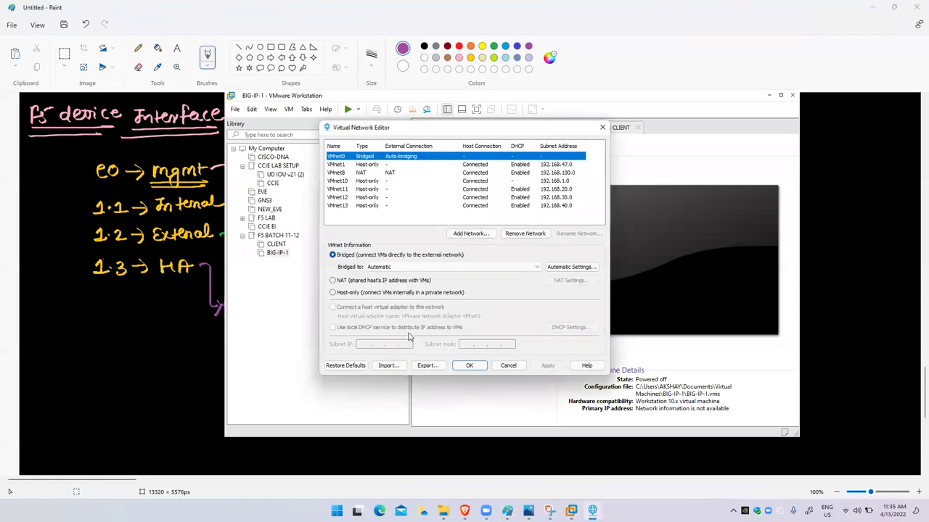
- Add VMnet19 as a new virtual network in the Virtual Network Editor
{"action": "left_click", "coordinate": [476, 234]}
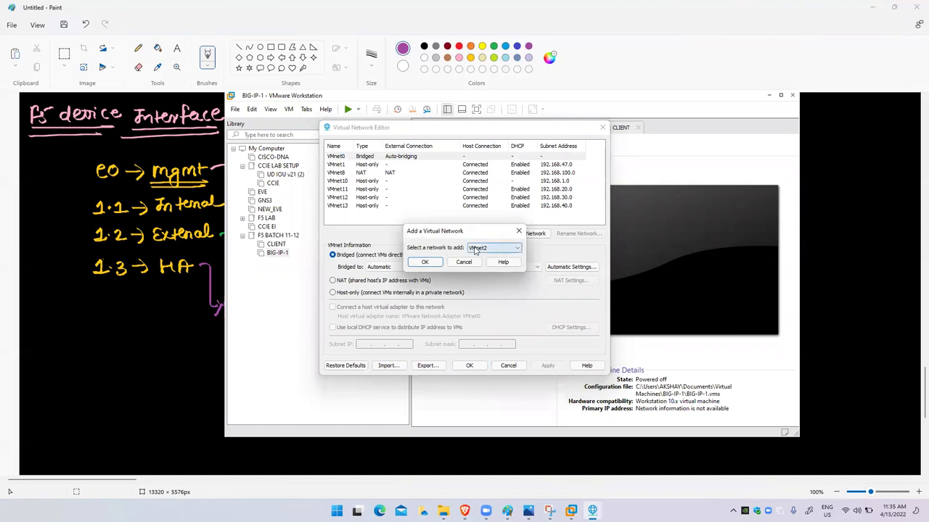
{"action": "left_click", "coordinate": [479, 248]}
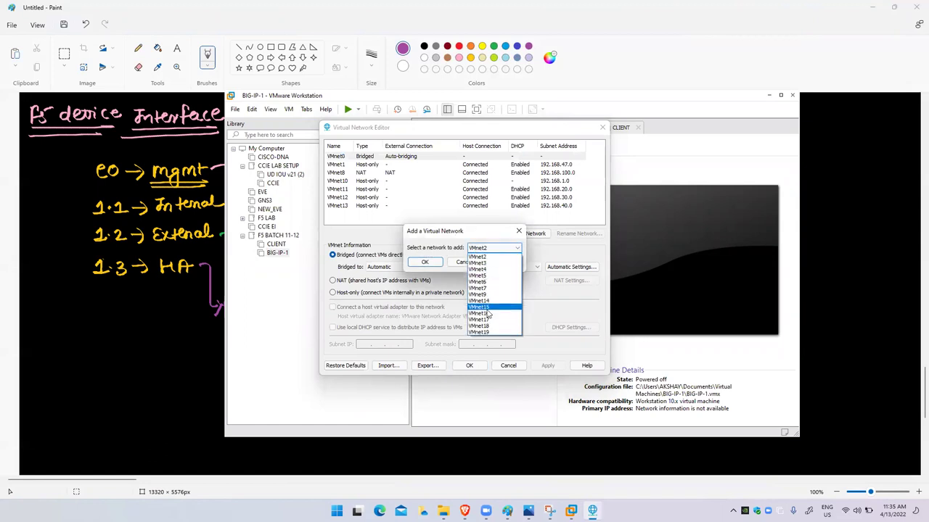
{"action": "left_click", "coordinate": [482, 332]}
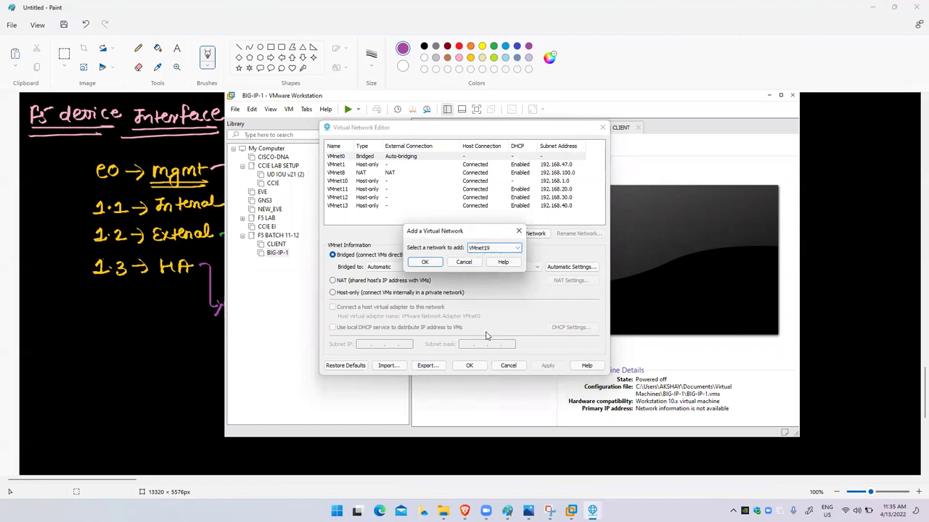
{"action": "left_click", "coordinate": [434, 263]}
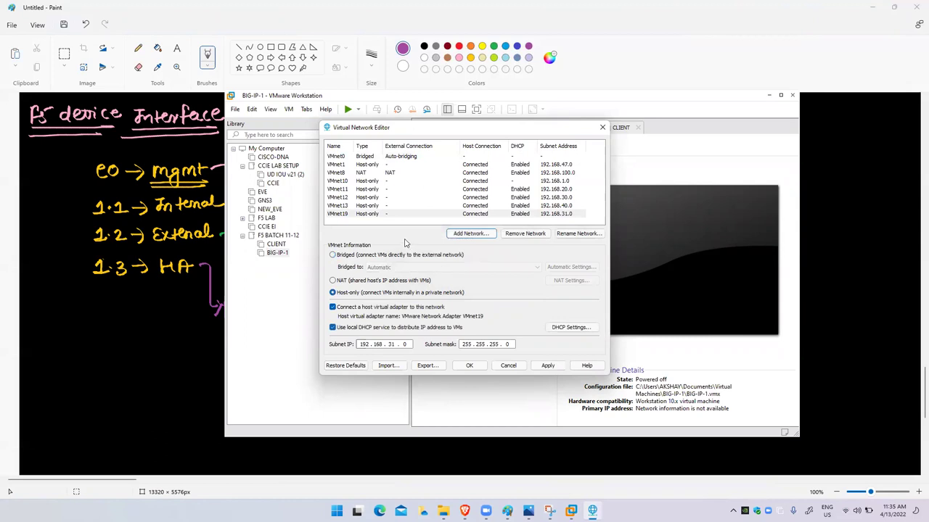
- Set VMnet19's subnet IP to 192.168.50.0 and save the network configuration
{"action": "left_click", "coordinate": [387, 216]}
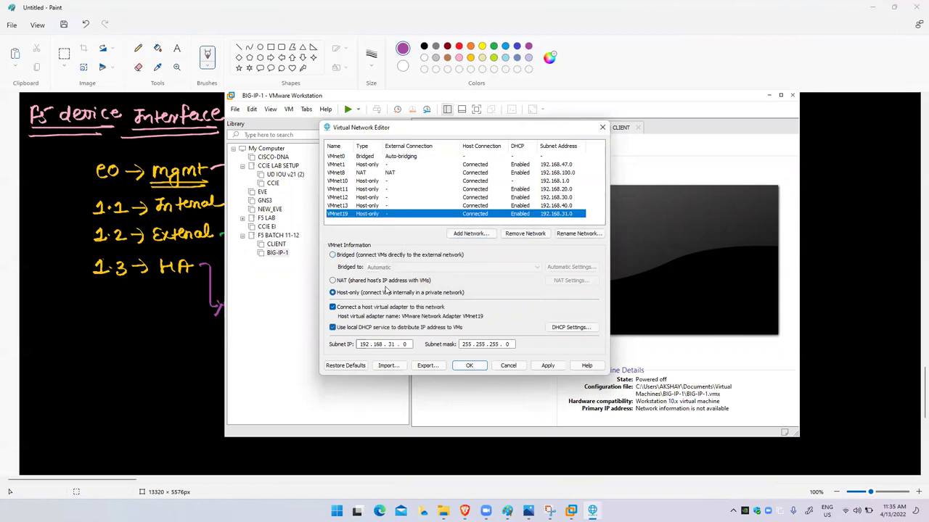
{"action": "left_click", "coordinate": [396, 343]}
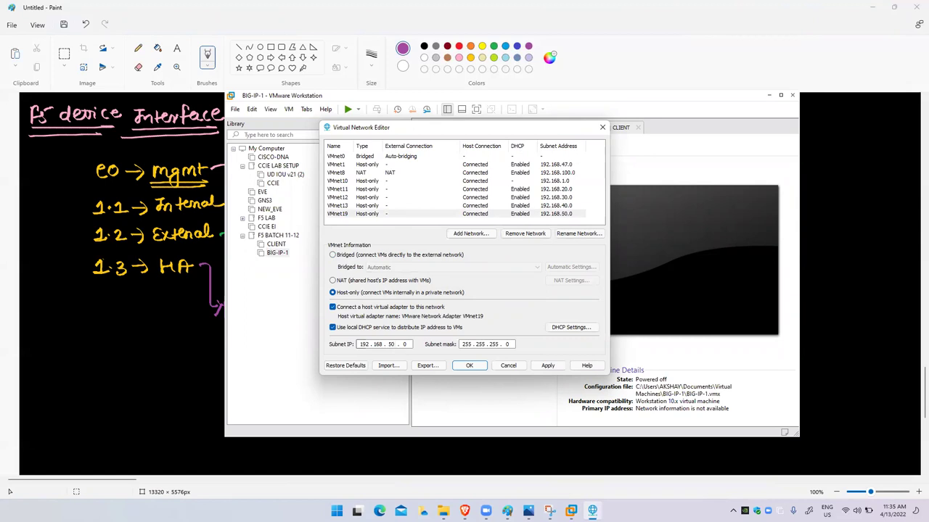
{"action": "left_click", "coordinate": [549, 368]}
{"action": "left_click", "coordinate": [550, 366]}
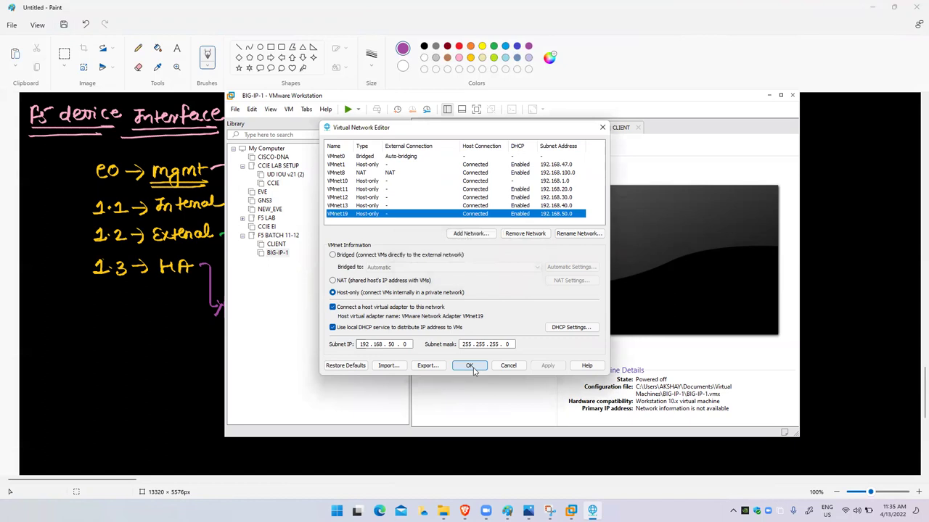
{"action": "left_click", "coordinate": [461, 368]}
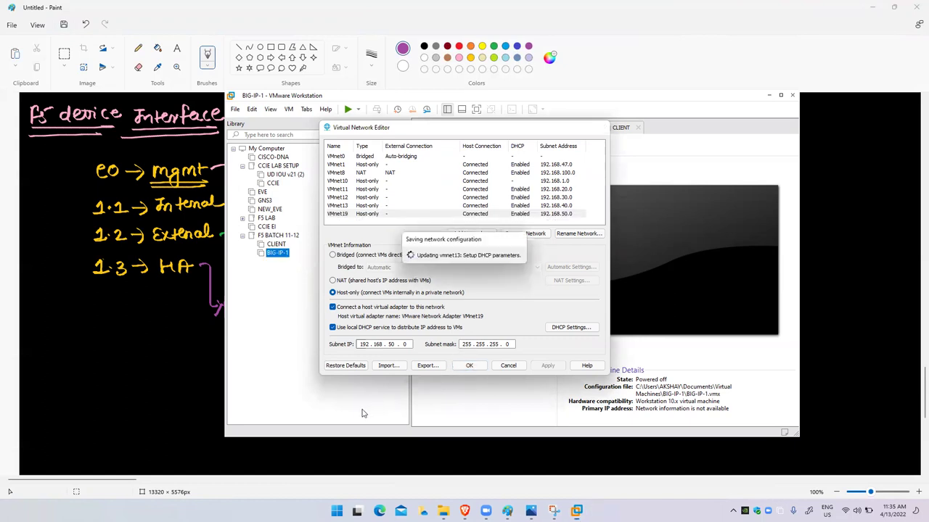
- Open the Windows Network Connections window from the previously run commands
{"action": "key", "text": "super+r"}
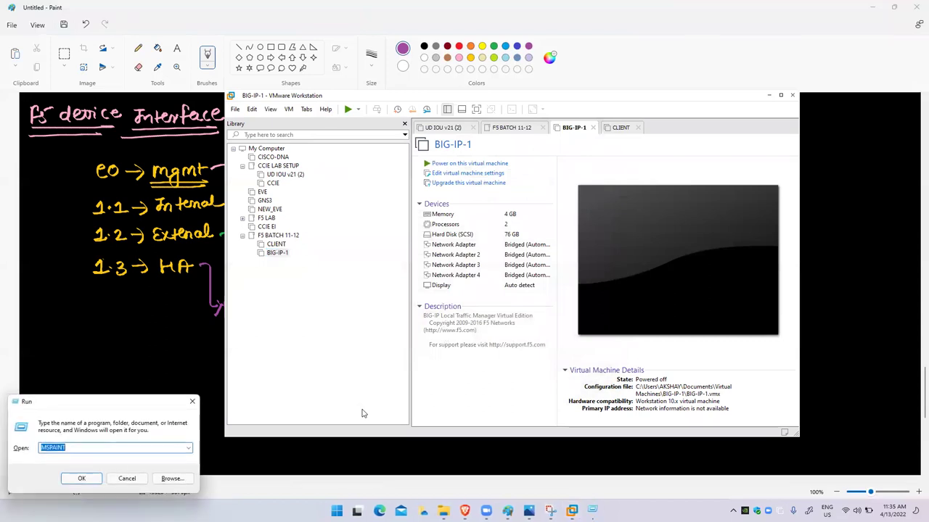
{"action": "key", "text": "Down"}
{"action": "key", "text": "Down"}
{"action": "key", "text": "Down"}
{"action": "key", "text": "Down"}
{"action": "key", "text": "Down"}
{"action": "key", "text": "Down"}
{"action": "key", "text": "Return"}
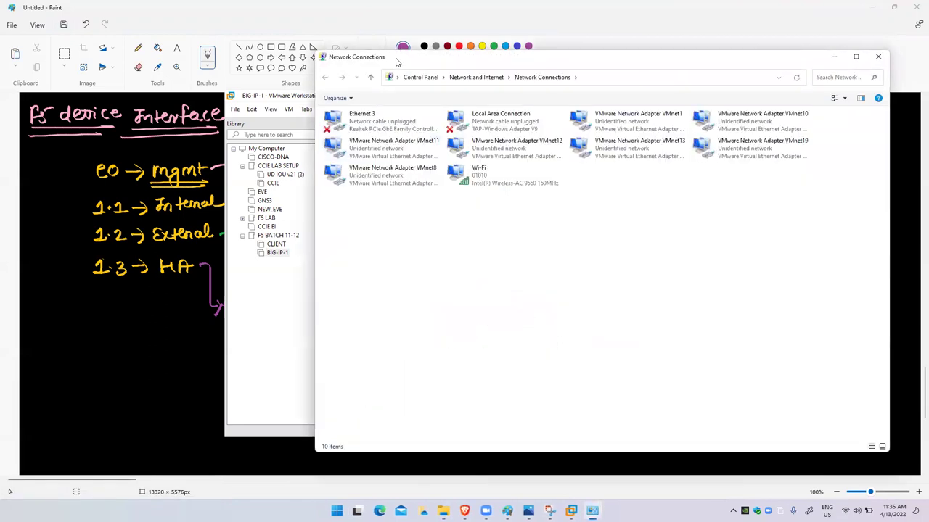
- Examine the VMware network adapters for VMnet10 to VMnet13 and VMnet19, and check VMnet19's connection details
{"action": "left_click_drag", "start_coordinate": [396, 62], "coordinate": [236, 69]}
{"action": "left_click", "coordinate": [588, 128]}
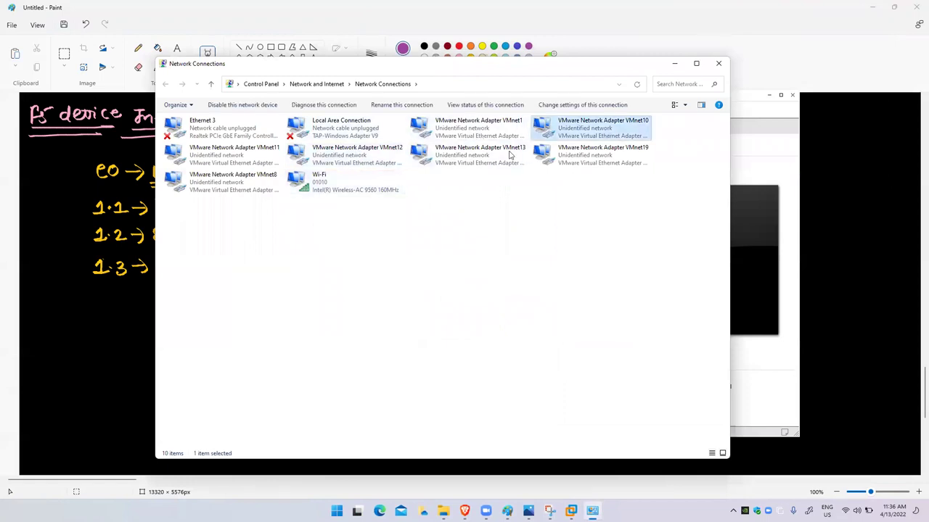
{"action": "left_click", "coordinate": [254, 158]}
{"action": "left_click", "coordinate": [330, 158]}
{"action": "left_click", "coordinate": [484, 164]}
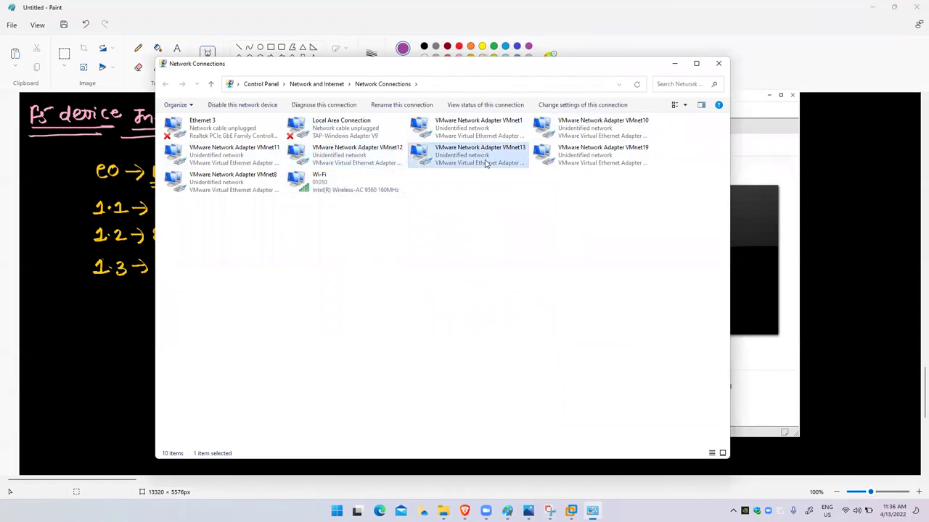
{"action": "left_click", "coordinate": [603, 156]}
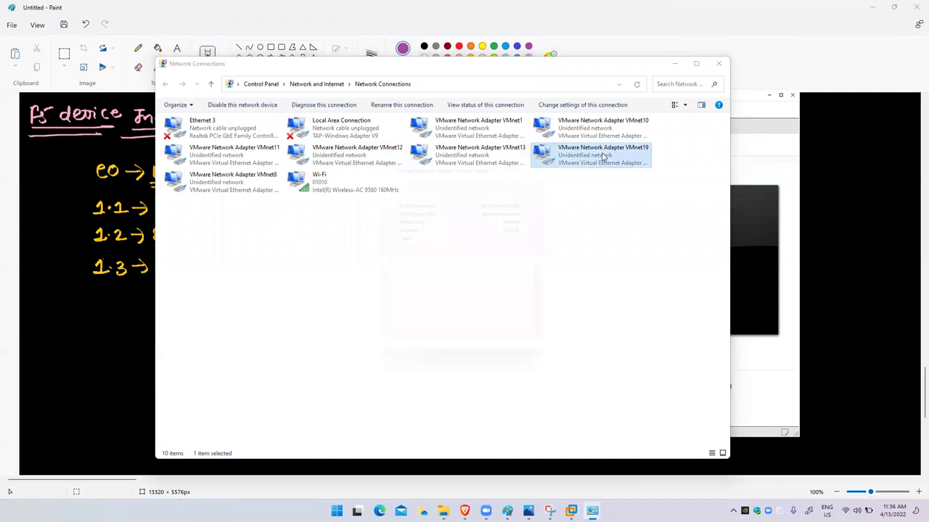
{"action": "left_click", "coordinate": [423, 251]}
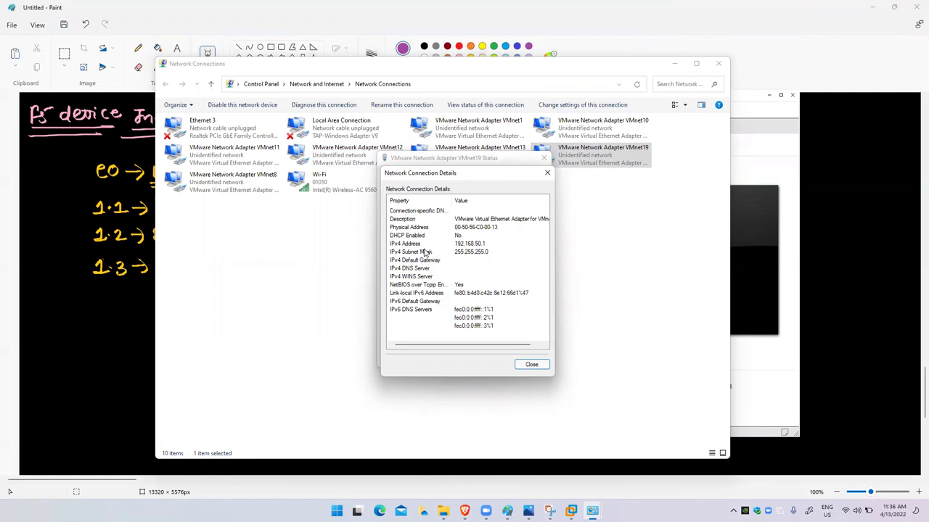
{"action": "left_click", "coordinate": [530, 364]}
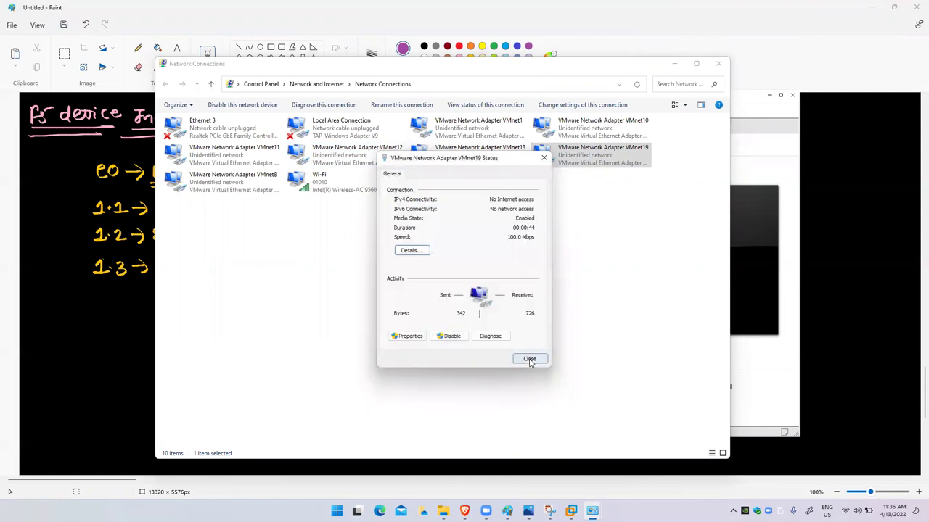
{"action": "left_click", "coordinate": [530, 360]}
- Return to VMware Workstation, reopen the Virtual Network Editor with administrator privileges, remove VMnet19 and save the configuration
{"action": "left_click", "coordinate": [766, 373]}
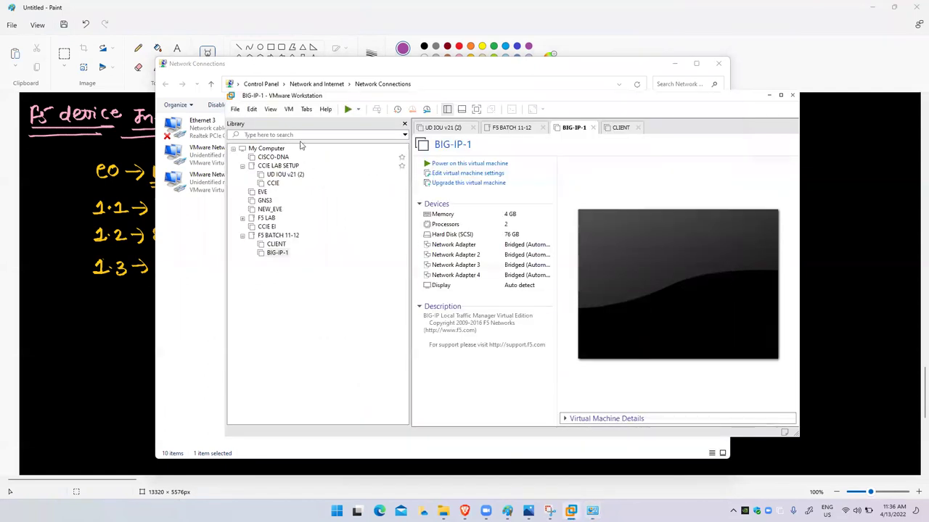
{"action": "left_click", "coordinate": [252, 110]}
{"action": "left_click", "coordinate": [262, 158]}
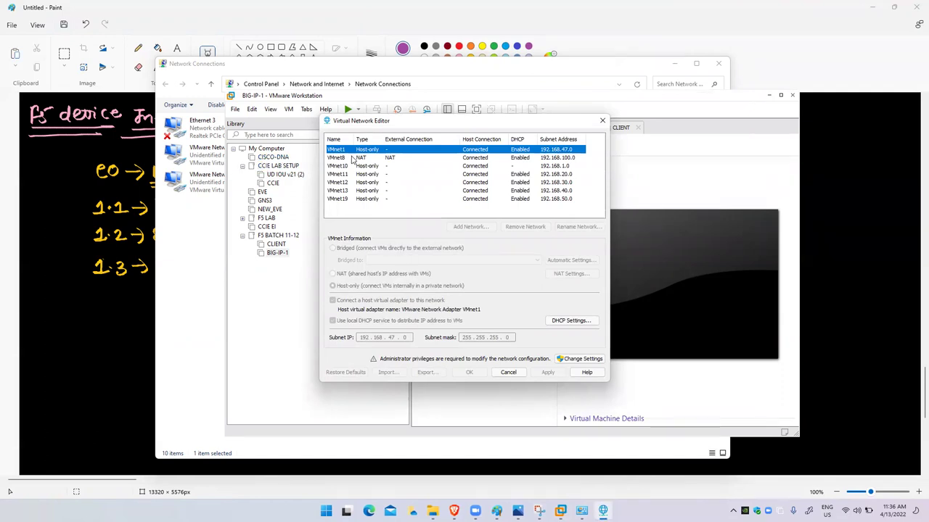
{"action": "left_click", "coordinate": [353, 200]}
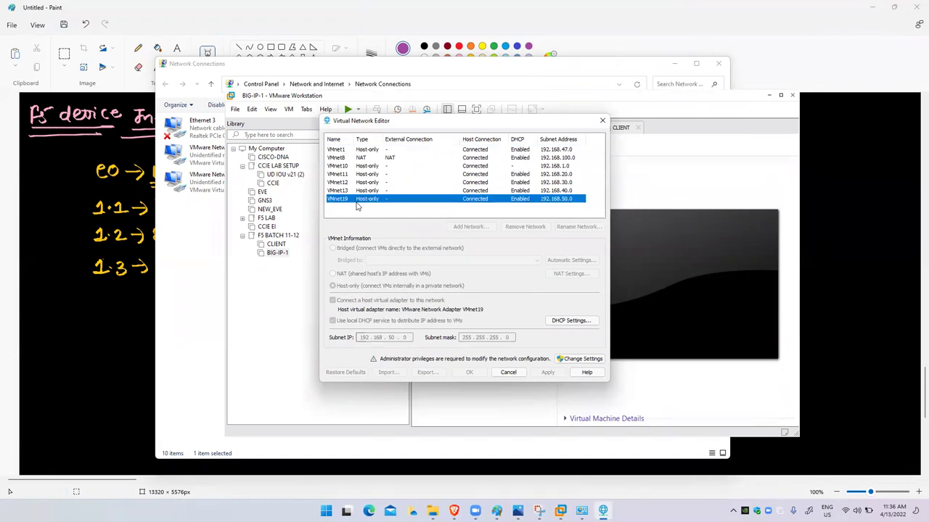
{"action": "left_click", "coordinate": [586, 359]}
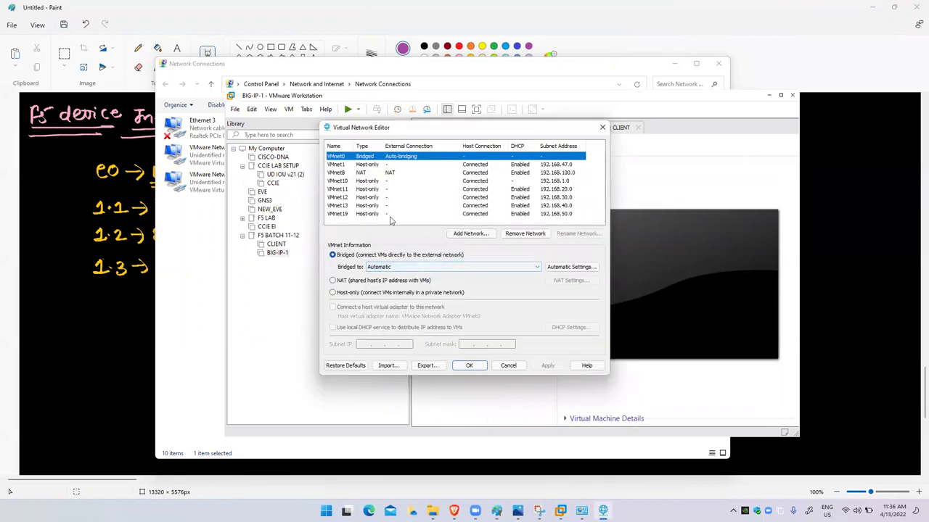
{"action": "left_click", "coordinate": [388, 214]}
{"action": "left_click", "coordinate": [519, 235]}
{"action": "left_click", "coordinate": [464, 368]}
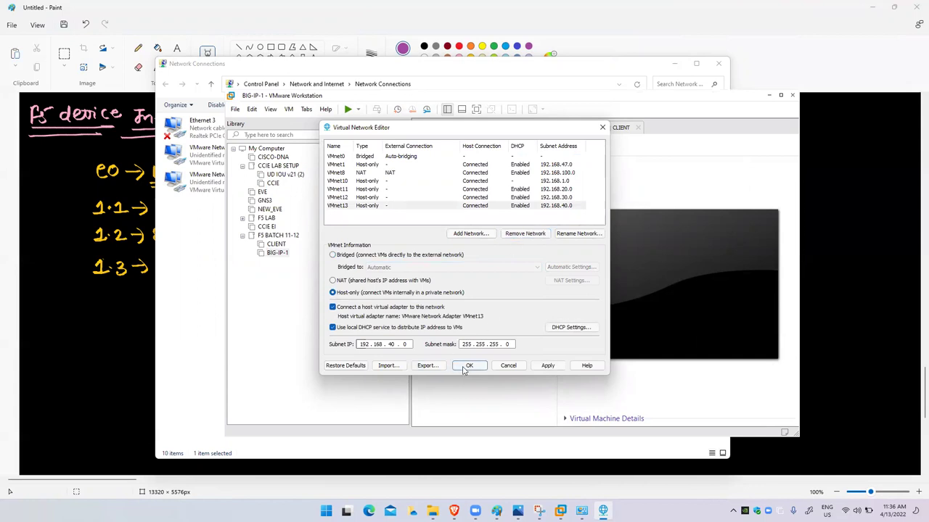
- Go to a blank canvas area in Paint and open the F5 lab design image from the DEVICE PNG folder
{"action": "left_click", "coordinate": [496, 510]}
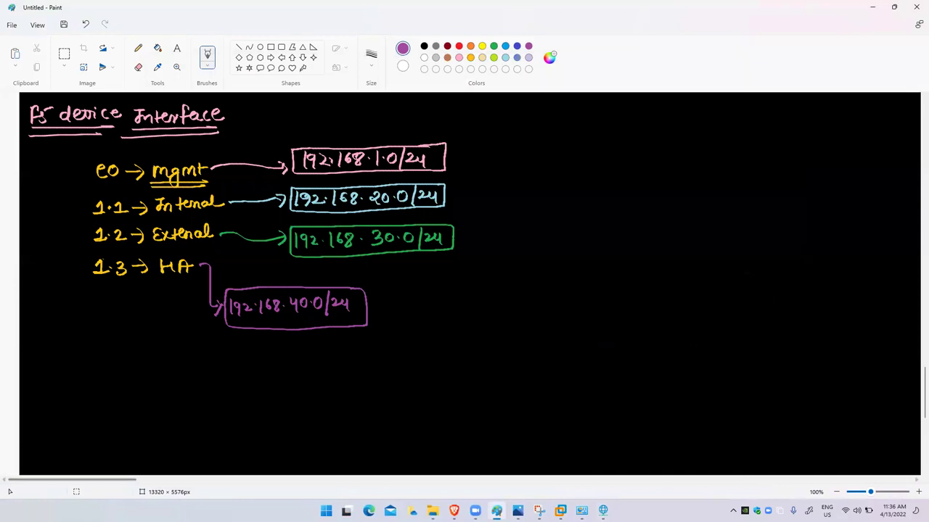
{"action": "mouse_move", "coordinate": [454, 511]}
{"action": "scroll", "coordinate": [334, 373], "scroll_direction": "down", "scroll_amount": 6}
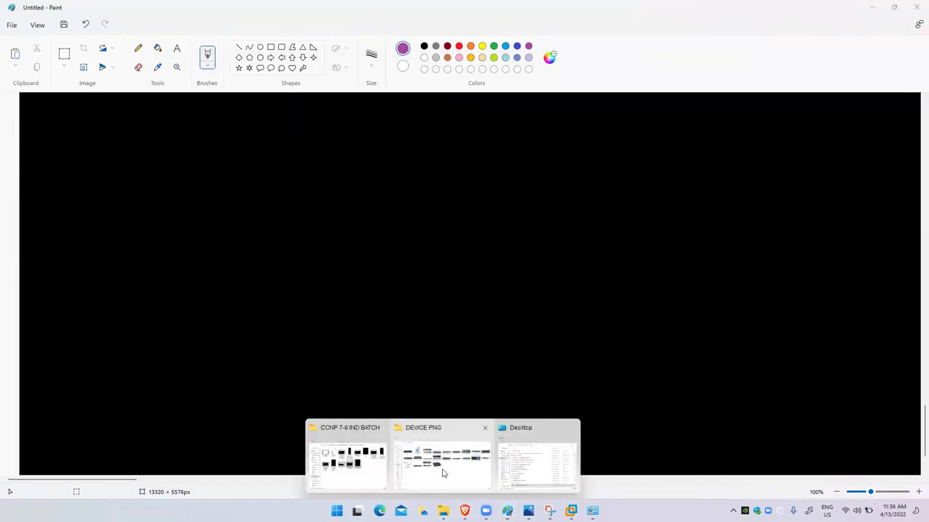
{"action": "left_click", "coordinate": [441, 472]}
{"action": "double_click", "coordinate": [149, 262]}
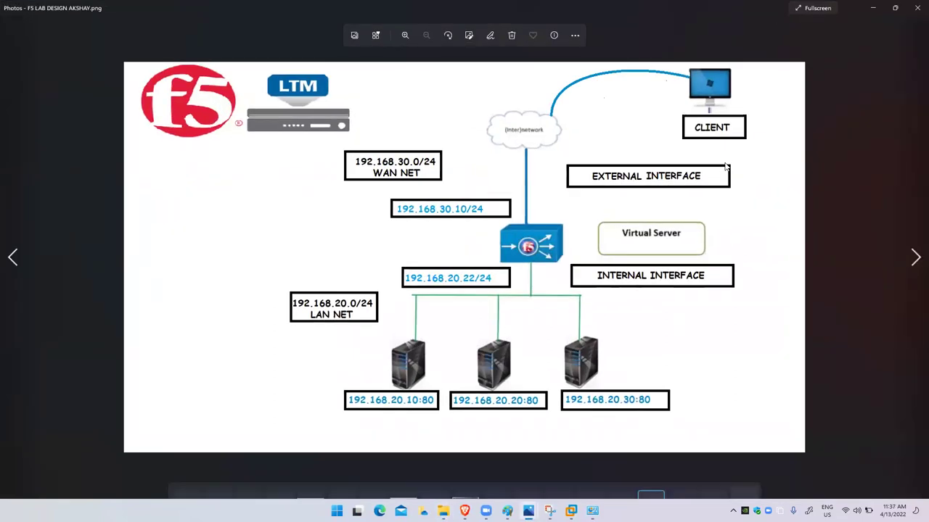
- Capture the F5 lab design diagram with Snipping Tool, paste it into Paint and position it on the blank canvas area
{"action": "mouse_move", "coordinate": [549, 511]}
{"action": "left_click", "coordinate": [541, 453]}
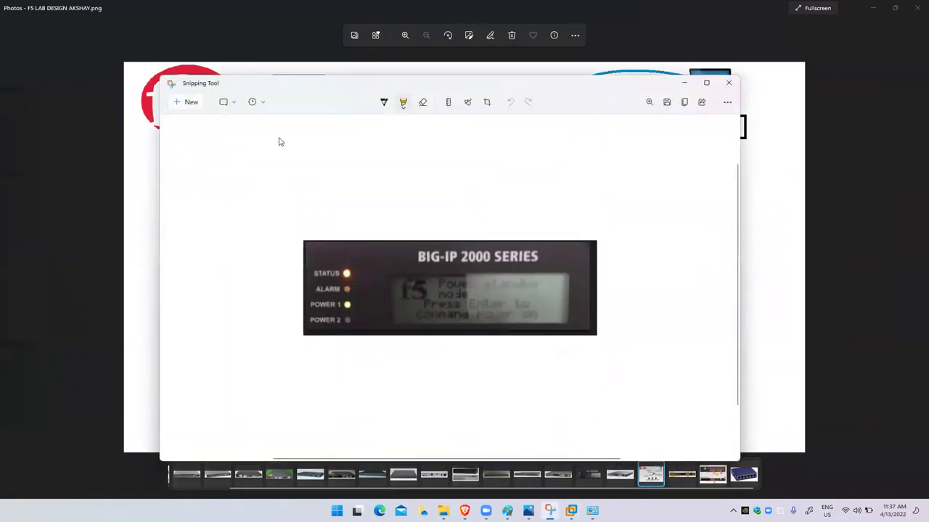
{"action": "left_click", "coordinate": [190, 102]}
{"action": "left_click_drag", "start_coordinate": [120, 55], "coordinate": [825, 448]}
{"action": "key", "text": "alt+Tab"}
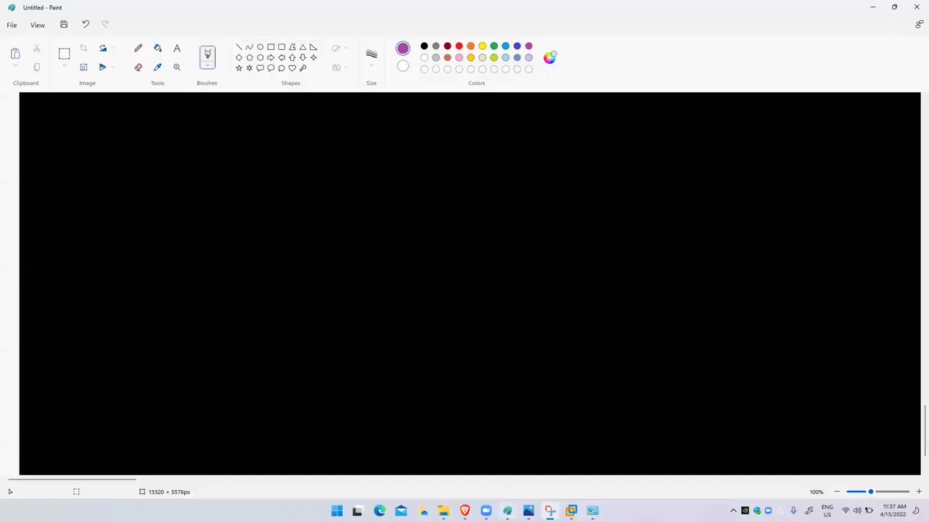
{"action": "key", "text": "ctrl+v"}
{"action": "mouse_move", "coordinate": [248, 220]}
{"action": "left_mouse_down"}
{"action": "mouse_move", "coordinate": [399, 212]}
{"action": "mouse_move", "coordinate": [348, 194]}
{"action": "left_mouse_up"}
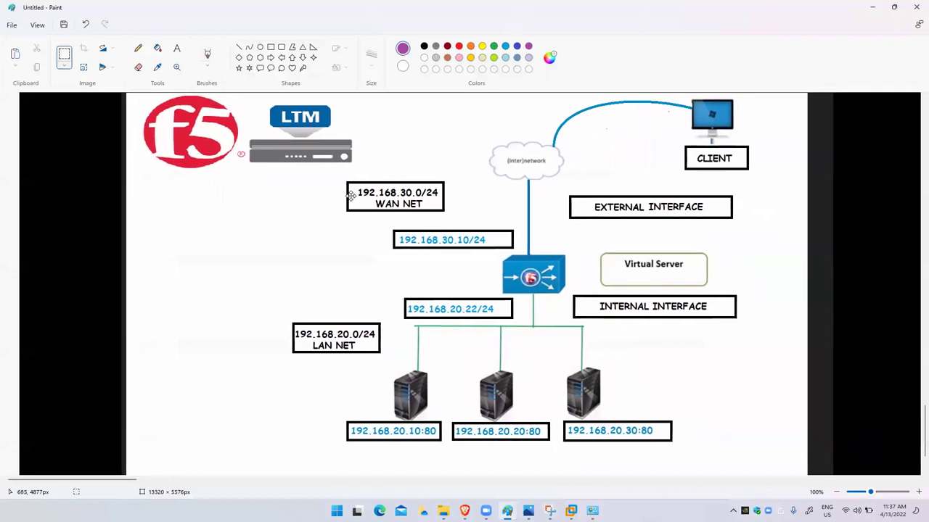